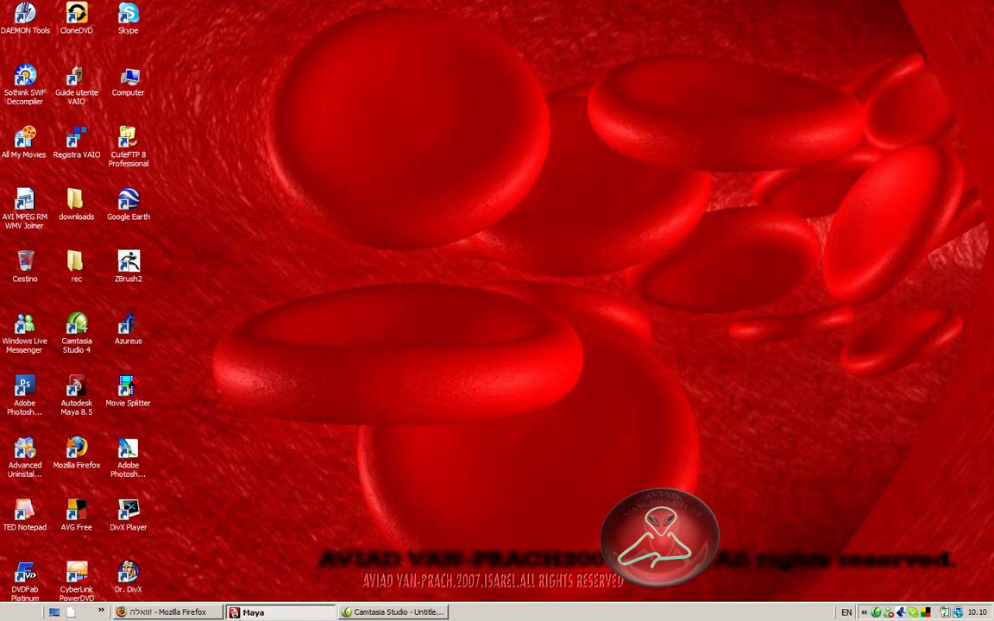
# Step: Restore the Maya 8.5 window from the Windows taskbar so it fills the screen
pyautogui.click(251, 612)
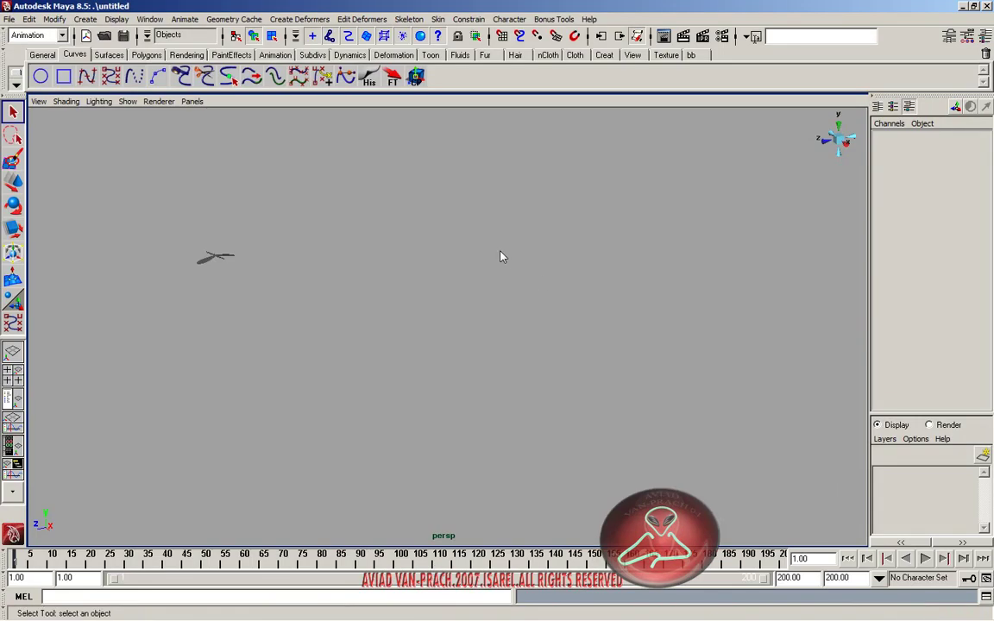
# Step: Play the mosquito animation with Alt+V, stop and rewind it to frame 1, then start a new scene
pyautogui.hotkey('alt', 'v')
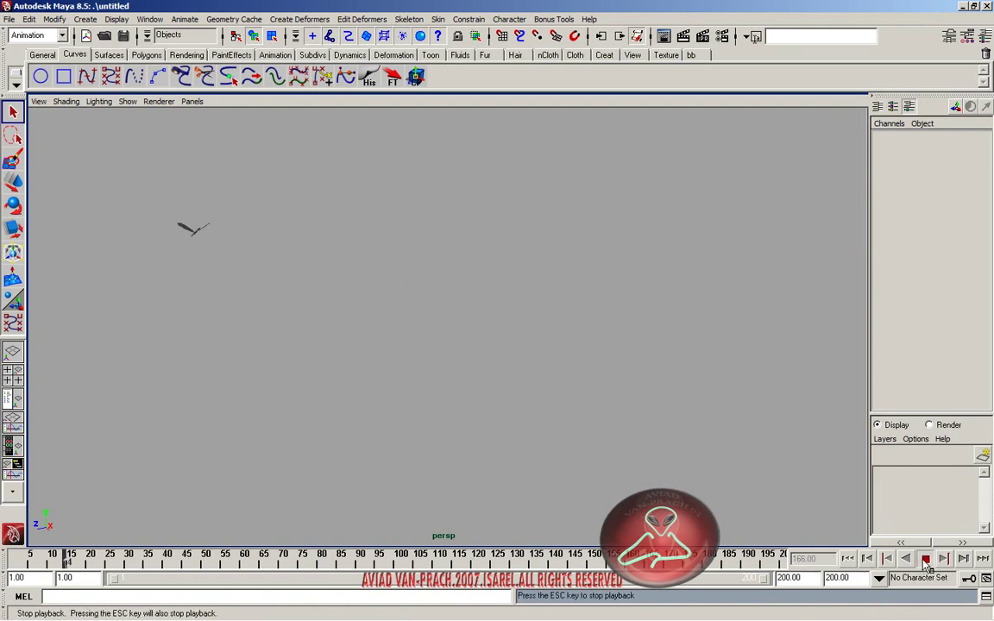
pyautogui.click(924, 558)
pyautogui.click(847, 558)
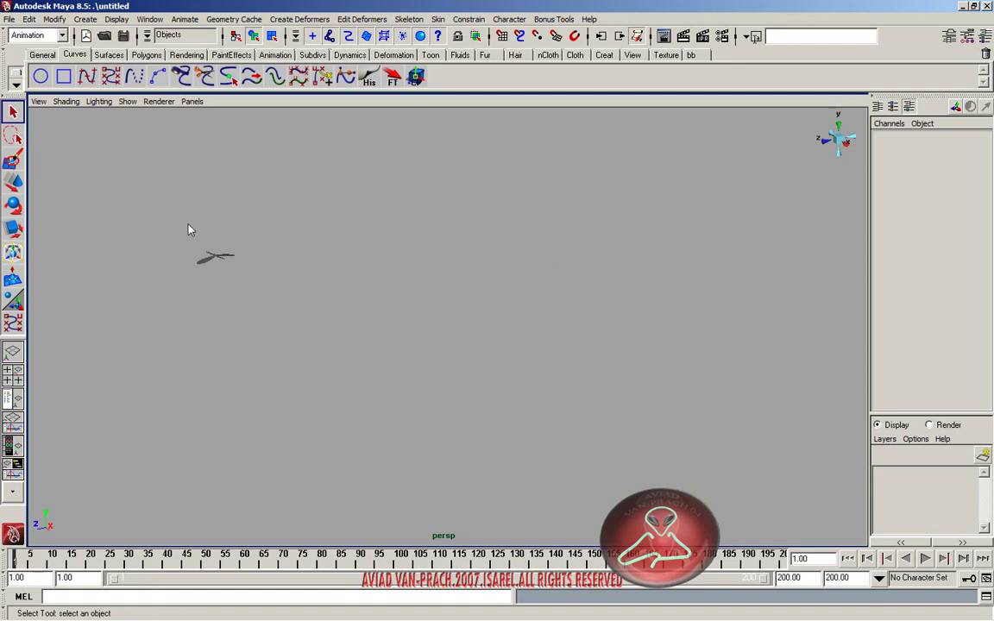
pyautogui.hotkey('ctrl', 'n')
# Step: Discard the old scene without saving and turn on the viewport grid
pyautogui.click(488, 295)
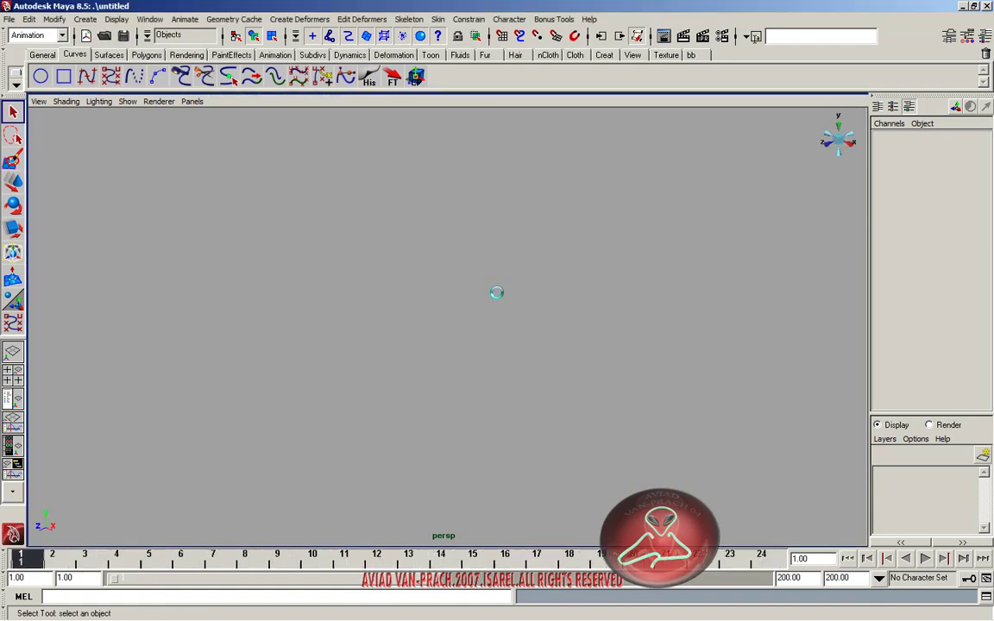
pyautogui.click(117, 19)
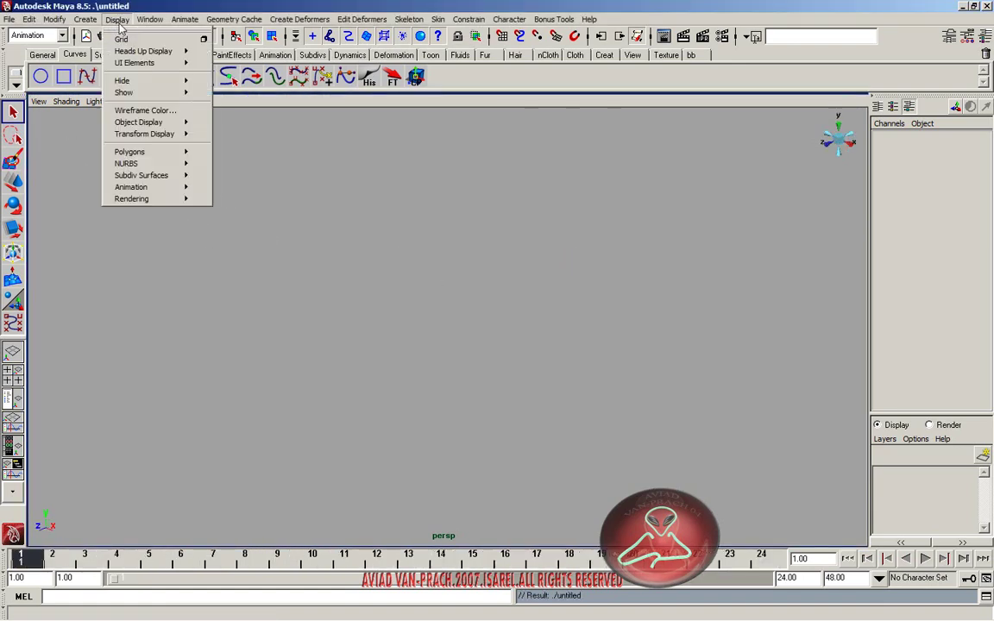
pyautogui.click(121, 35)
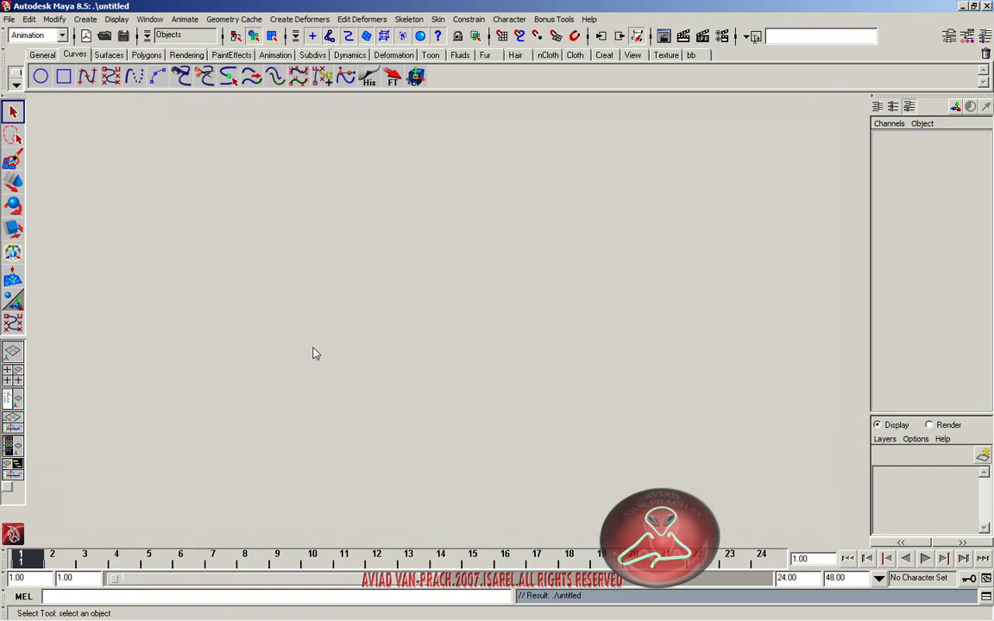
# Step: Switch to the side view, pan the origin into place and hide the interface for a full-screen viewport
pyautogui.moveTo(312, 350); pyautogui.dragTo(650, 450)
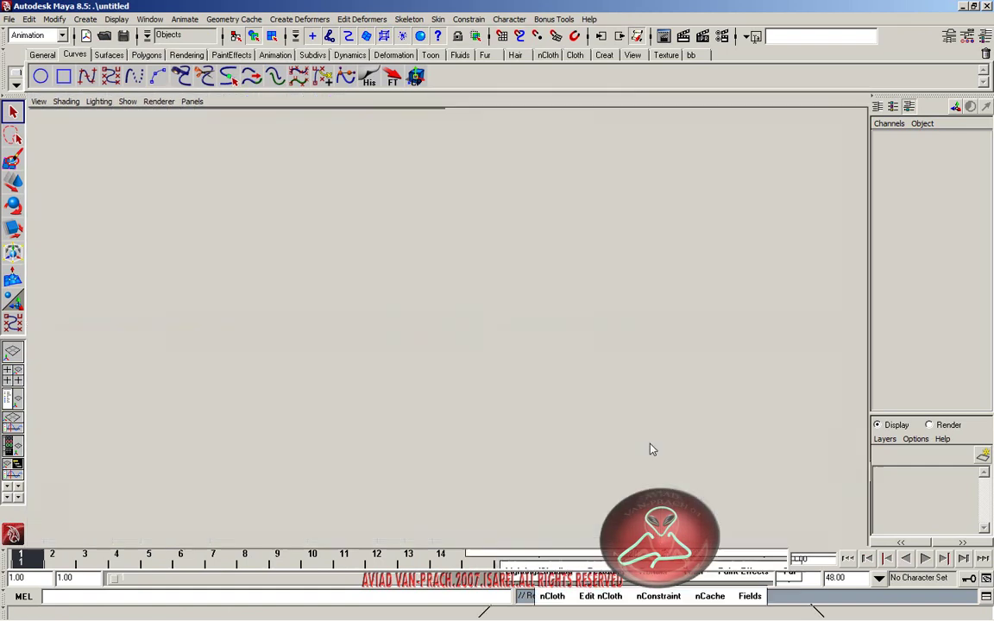
pyautogui.moveTo(369, 398)
pyautogui.keyDown('alt'); pyautogui.mouseDown(button='middle')
pyautogui.moveTo(261, 229)
pyautogui.moveTo(240, 304)
pyautogui.mouseUp(button='middle'); pyautogui.keyUp('alt')
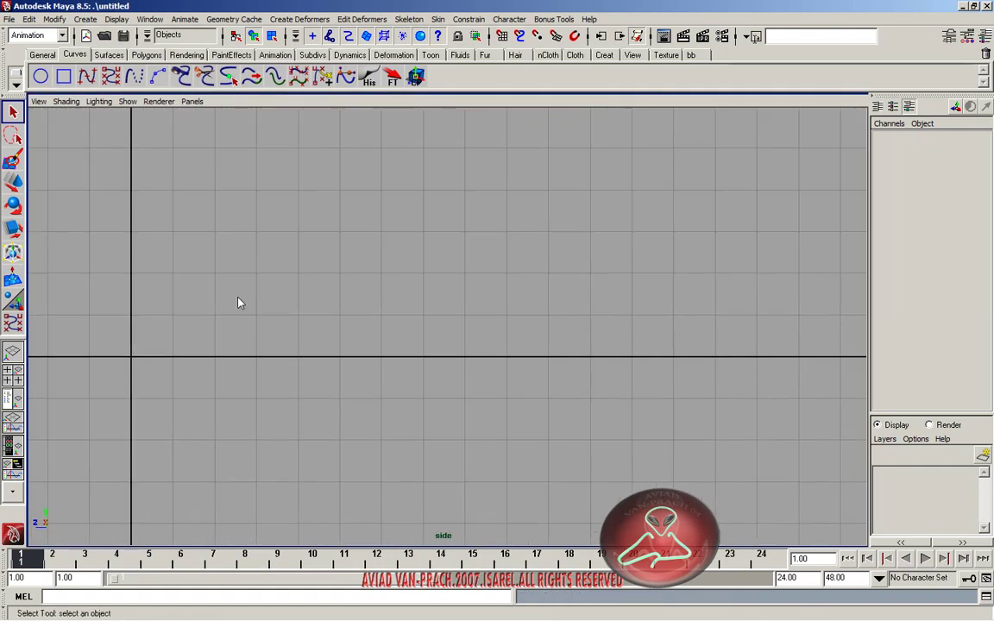
pyautogui.hotkey('ctrl', 'space')
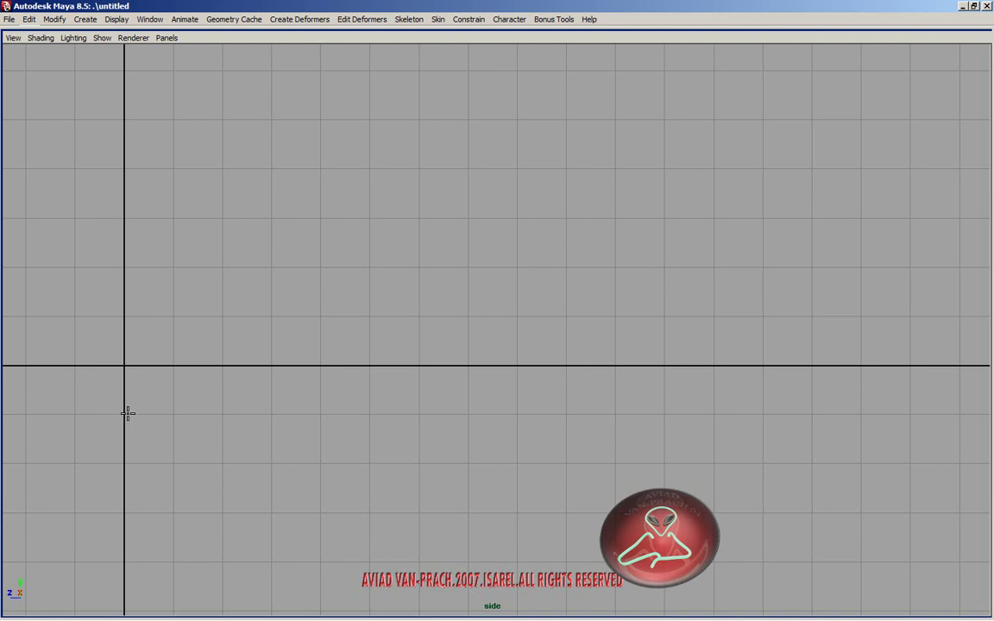
# Step: Start the CV curve at the origin and place eleven points rightward along the horizontal axis
pyautogui.click(127, 366)
pyautogui.hotkey('ctrl', 'z')
pyautogui.click(125, 366)
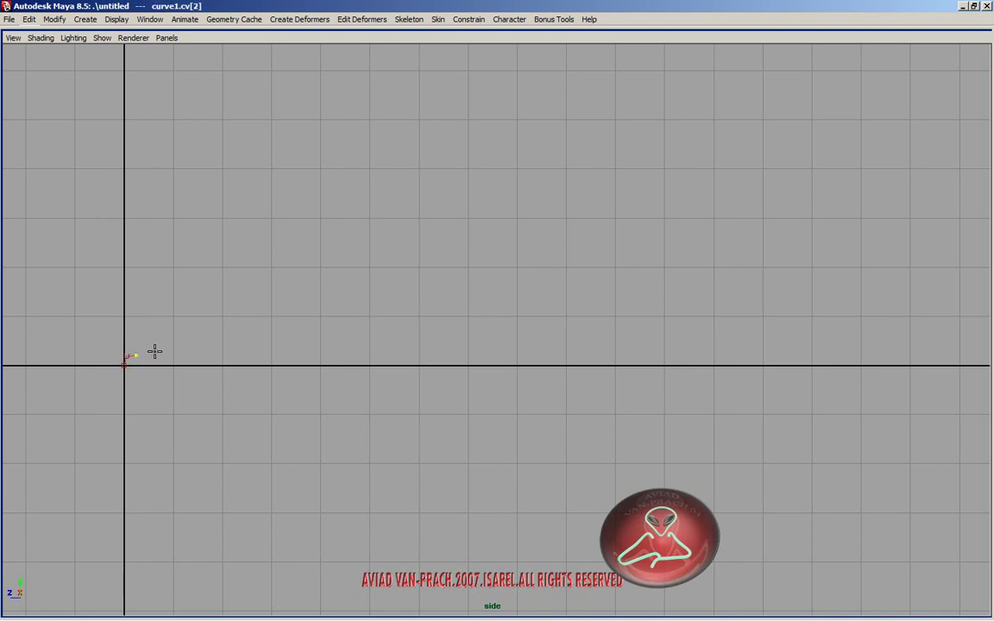
pyautogui.click(151, 346)
pyautogui.click(174, 346)
pyautogui.click(216, 350)
pyautogui.click(295, 349)
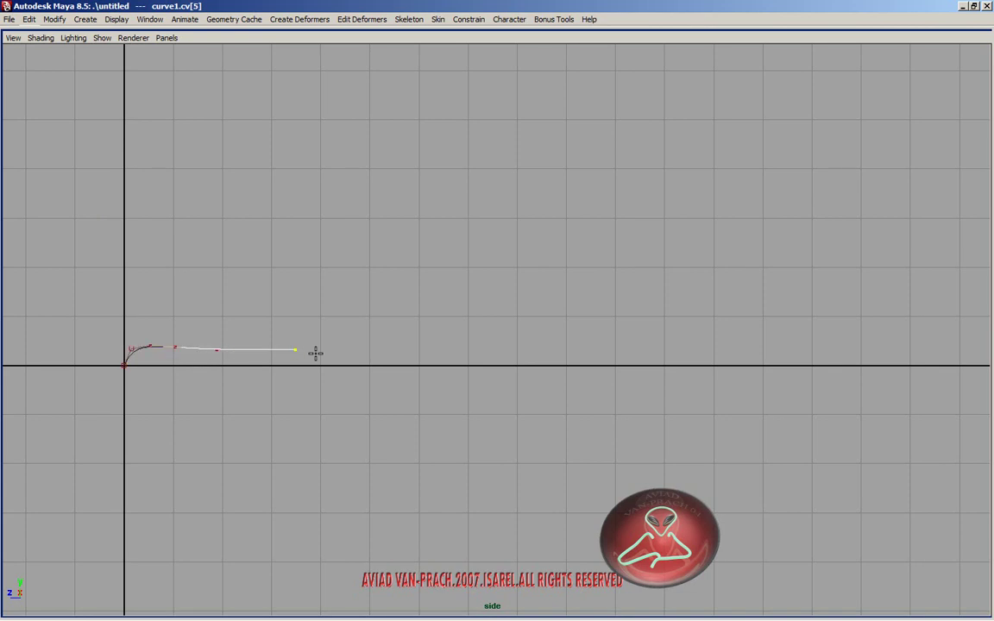
pyautogui.click(328, 356)
pyautogui.click(422, 356)
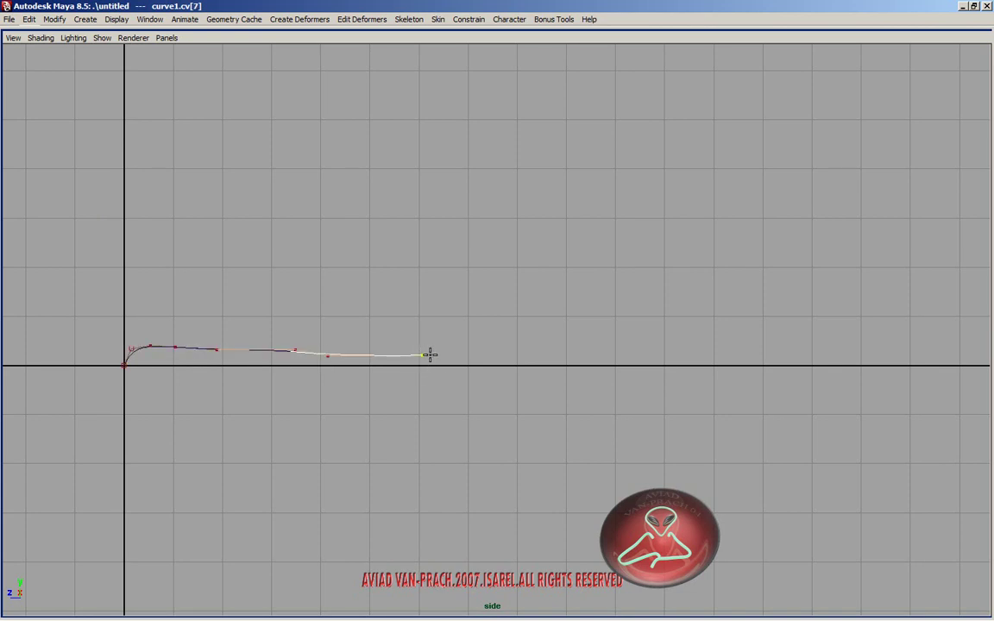
pyautogui.click(474, 355)
pyautogui.click(541, 352)
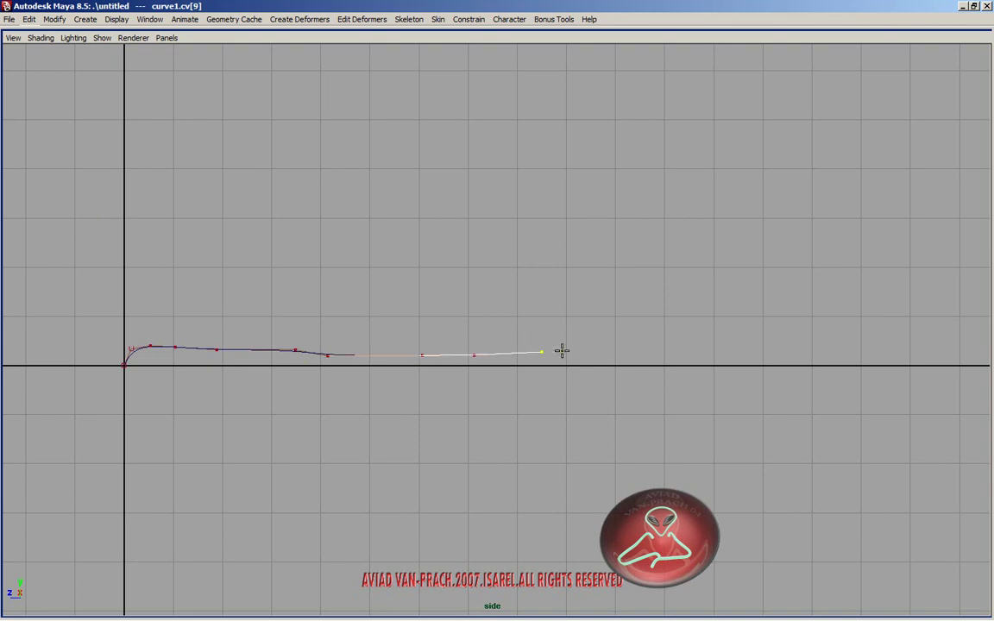
pyautogui.click(601, 352)
pyautogui.click(785, 342)
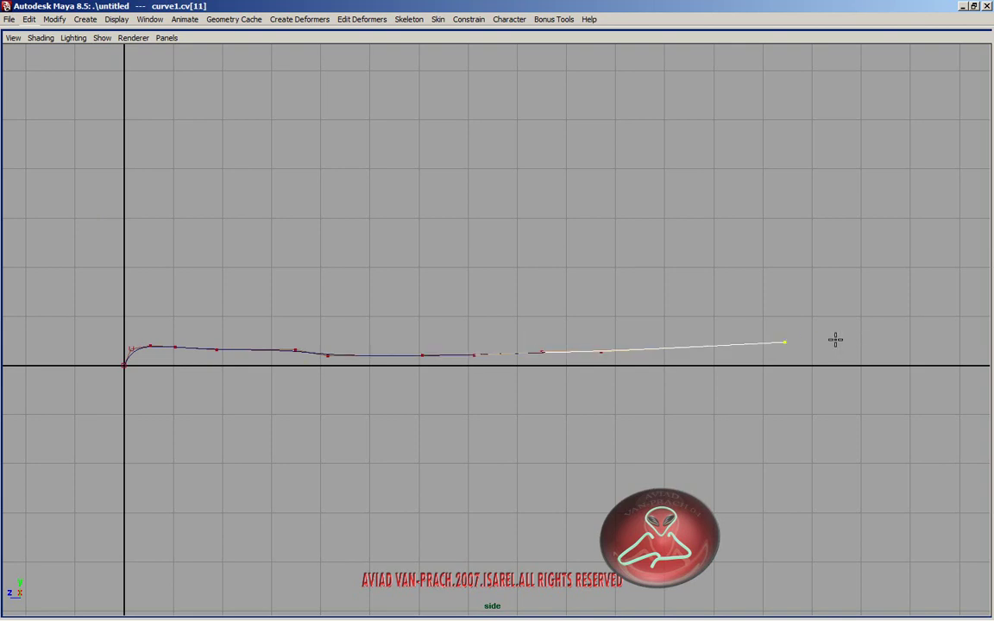
# Step: Pan along and extend the curve with six more gently wavy points, then finish curve1
pyautogui.keyDown('alt'); pyautogui.moveTo(835, 339); pyautogui.dragTo(559, 288, button='middle'); pyautogui.keyUp('alt')
pyautogui.press('Insert')
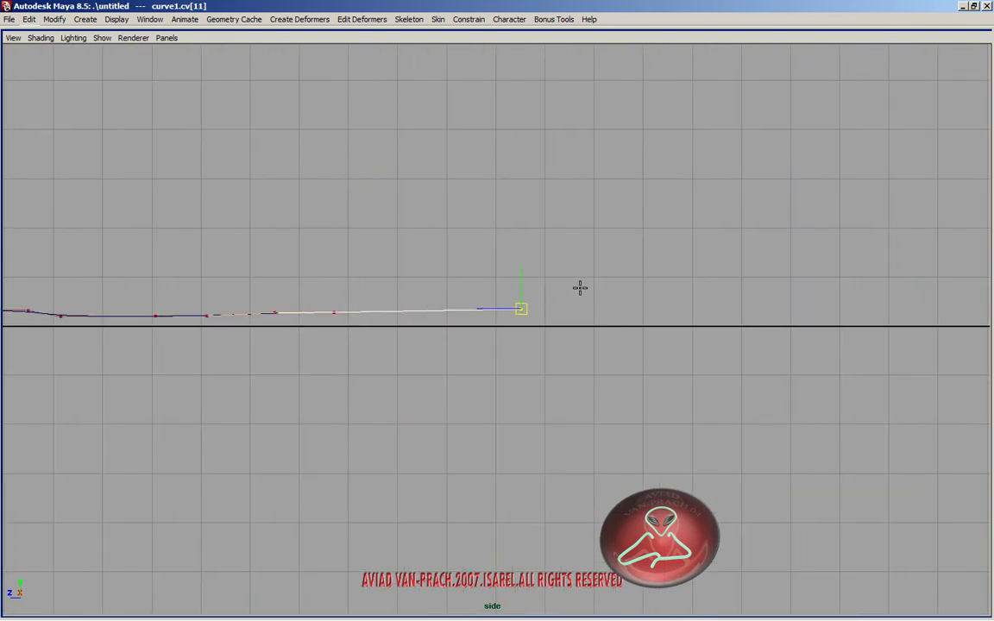
pyautogui.press('Insert')
pyautogui.click(599, 303)
pyautogui.click(668, 309)
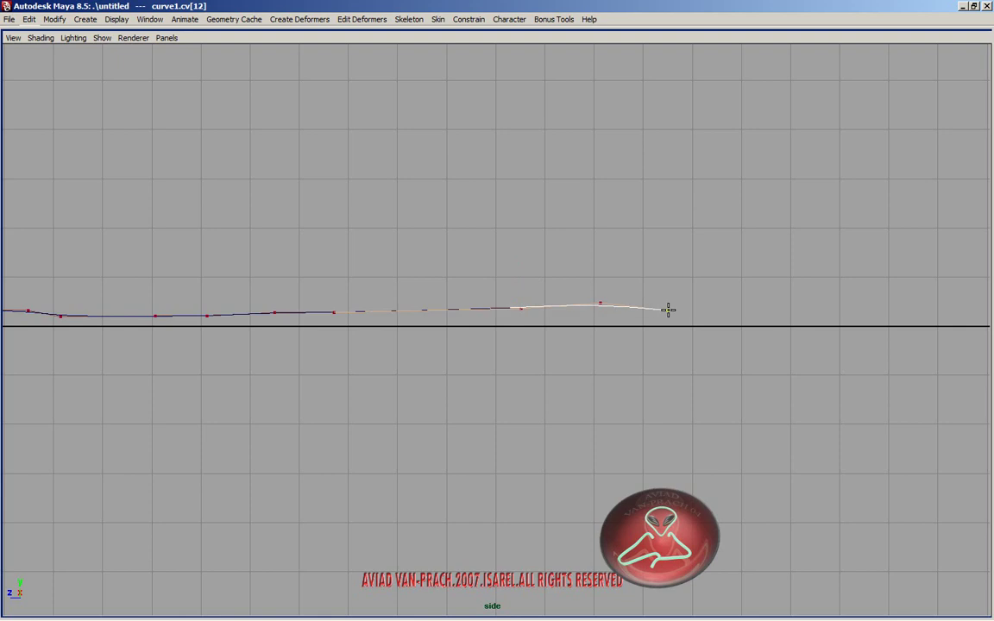
pyautogui.click(723, 310)
pyautogui.keyDown('alt'); pyautogui.moveTo(726, 308); pyautogui.dragTo(481, 257, button='middle'); pyautogui.keyUp('alt')
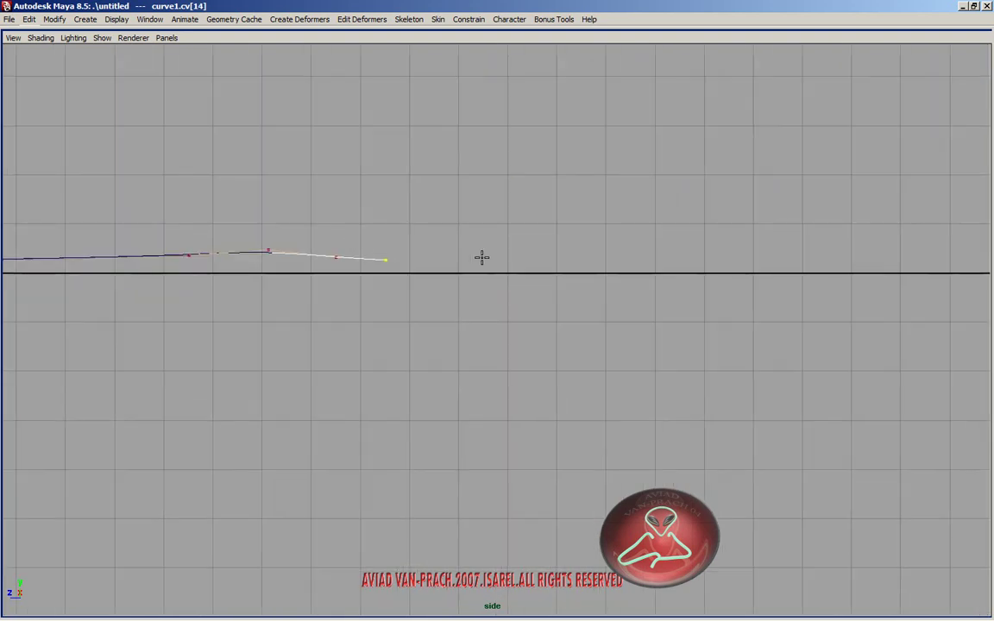
pyautogui.click(466, 255)
pyautogui.click(518, 259)
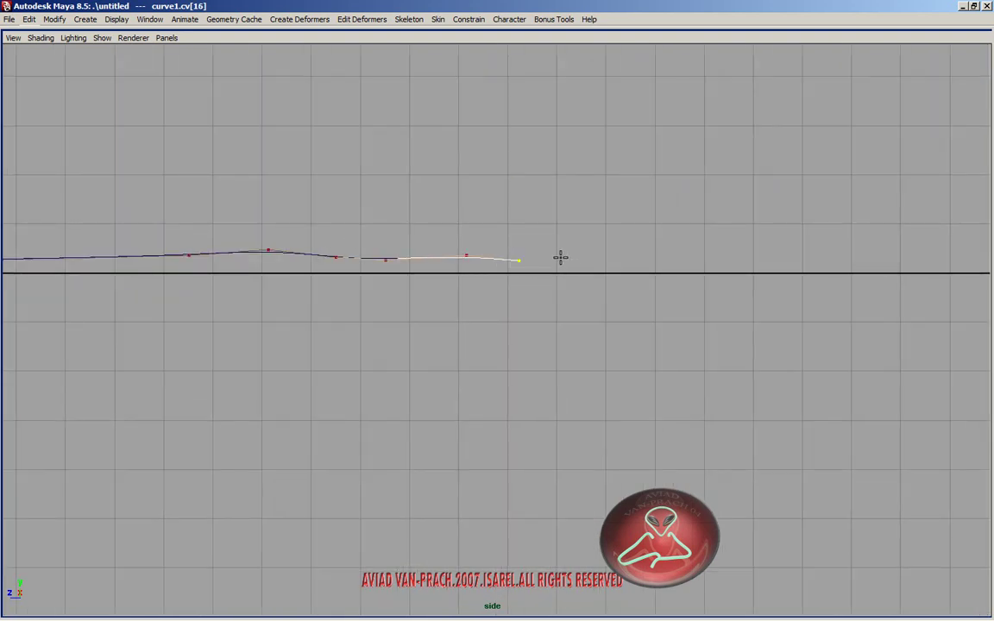
pyautogui.click(548, 258)
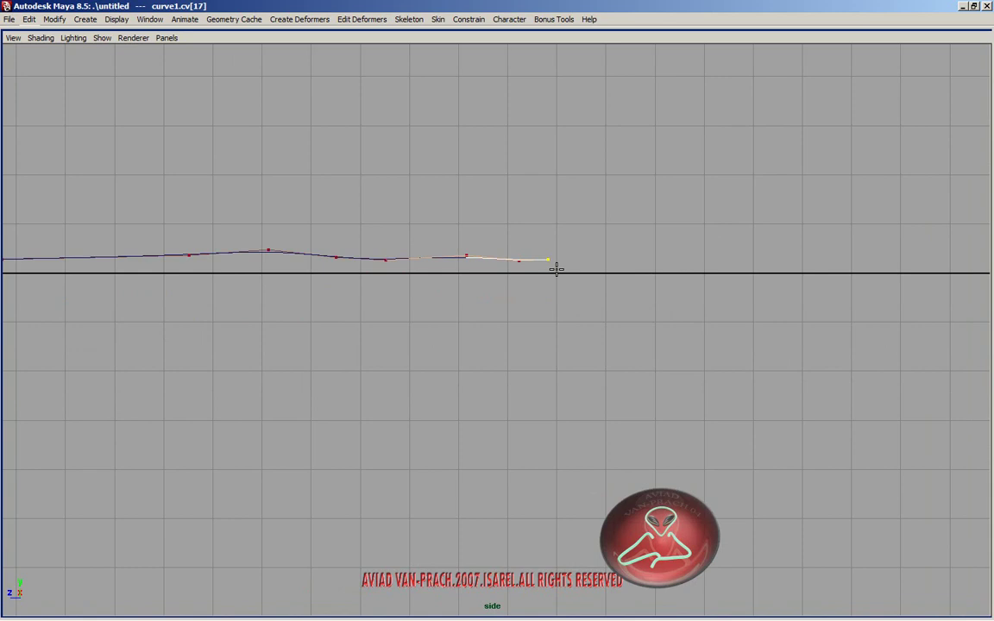
pyautogui.press('Return')
# Step: Frame the curve in perspective and revolve it around the Z axis into the revolve1 surface
pyautogui.press('space')
pyautogui.press('space')
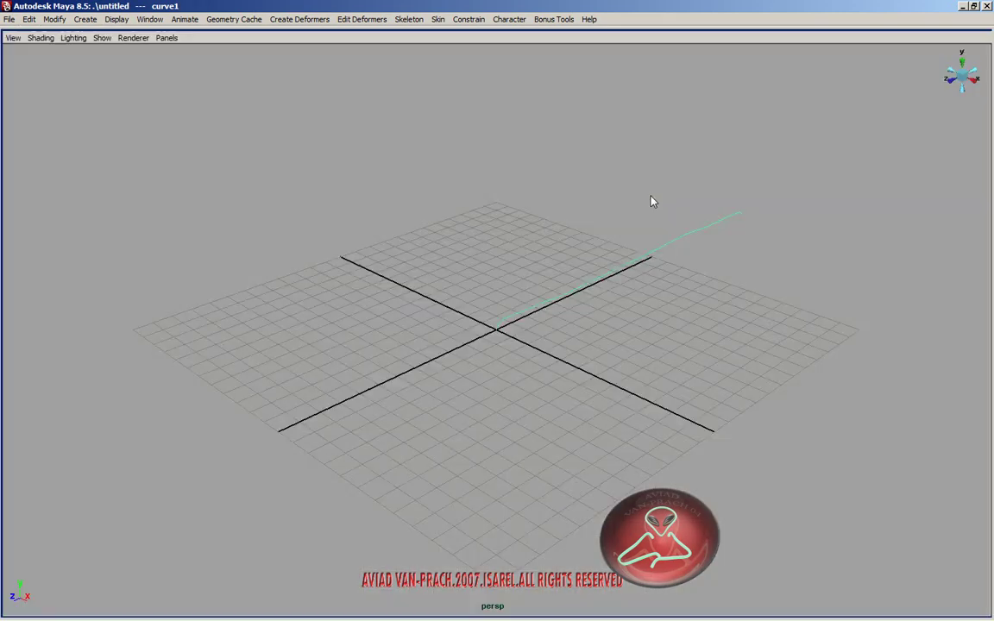
pyautogui.moveTo(651, 201)
pyautogui.keyDown('alt'); pyautogui.mouseDown()
pyautogui.moveTo(599, 240)
pyautogui.moveTo(550, 370)
pyautogui.moveTo(536, 346)
pyautogui.moveTo(565, 377)
pyautogui.mouseUp(); pyautogui.keyUp('alt')
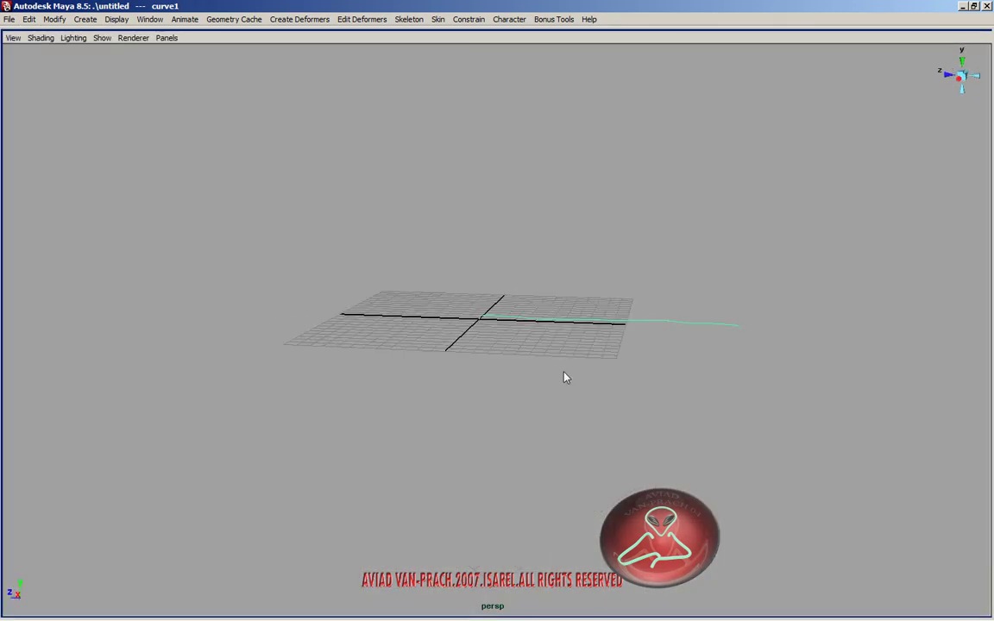
pyautogui.moveTo(488, 345)
pyautogui.keyDown('alt'); pyautogui.mouseDown(button='middle')
pyautogui.moveTo(428, 272)
pyautogui.moveTo(322, 286)
pyautogui.mouseUp(button='middle'); pyautogui.keyUp('alt')
pyautogui.hotkey('alt', 'space')
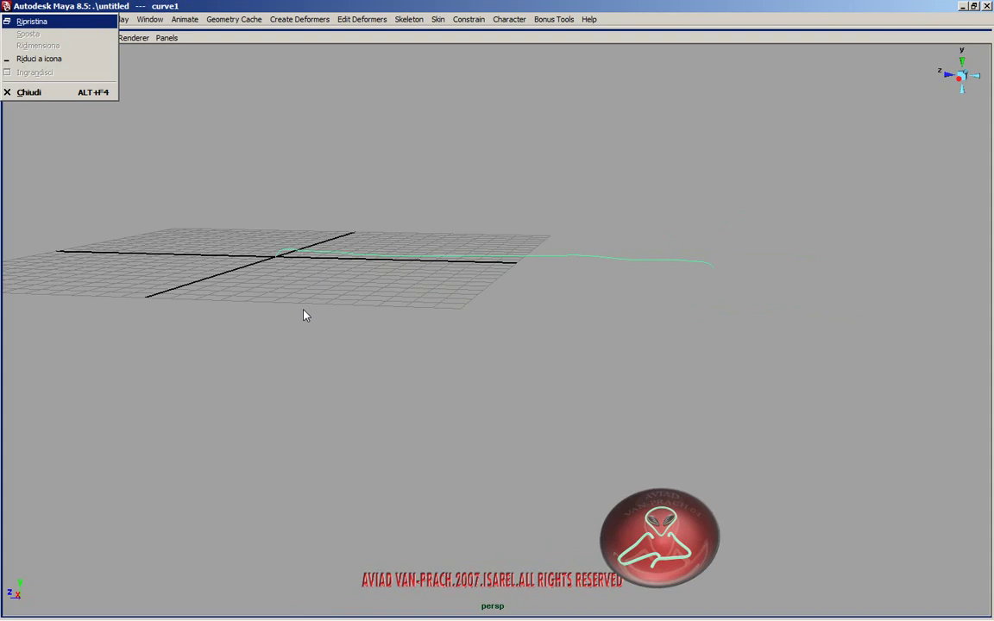
pyautogui.press('Escape')
pyautogui.press('space')
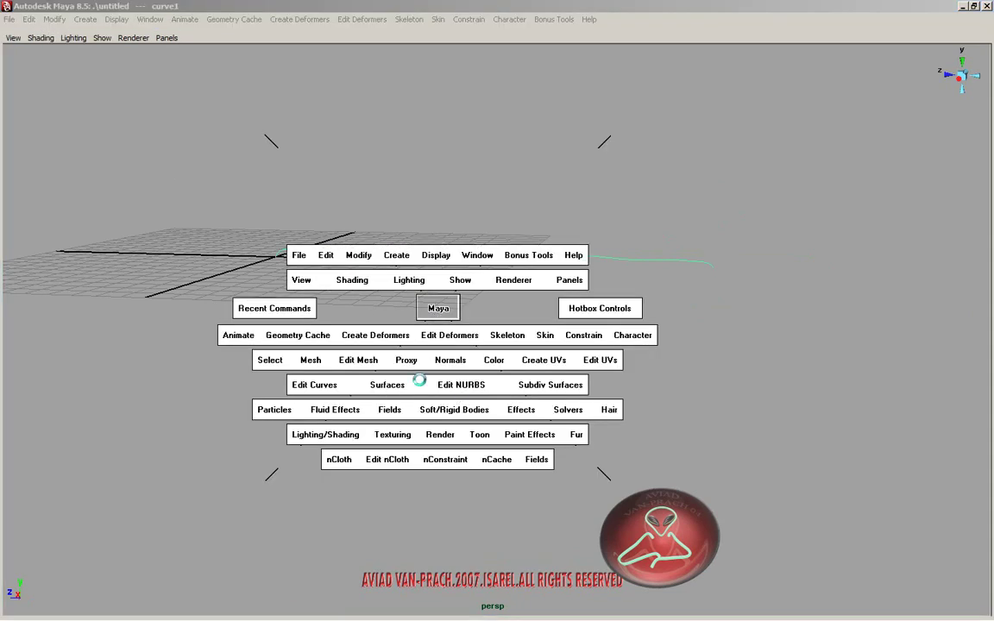
pyautogui.click(386, 385)
pyautogui.click(810, 216)
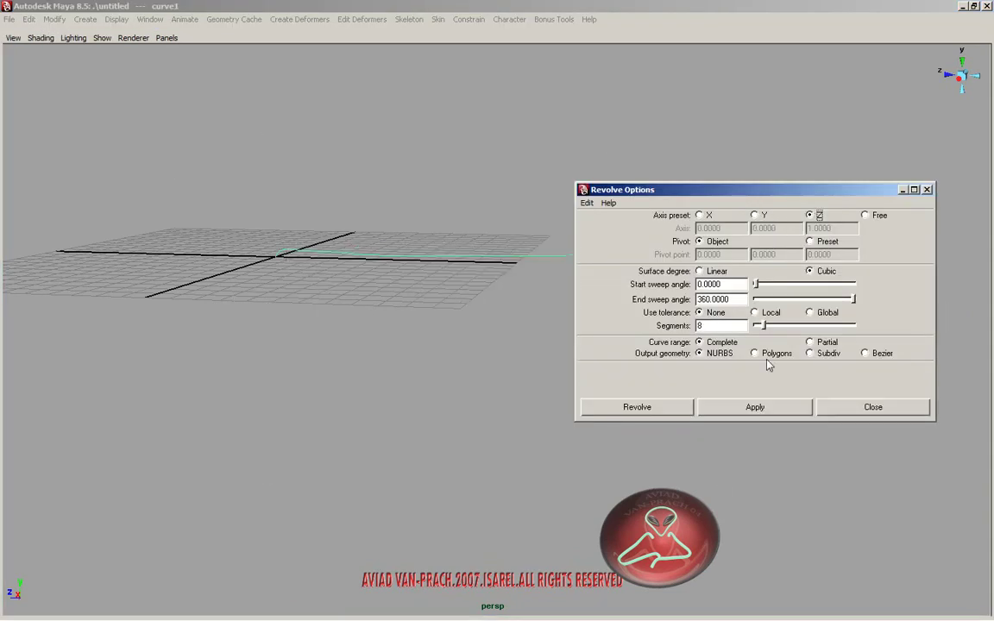
pyautogui.click(770, 406)
pyautogui.click(586, 203)
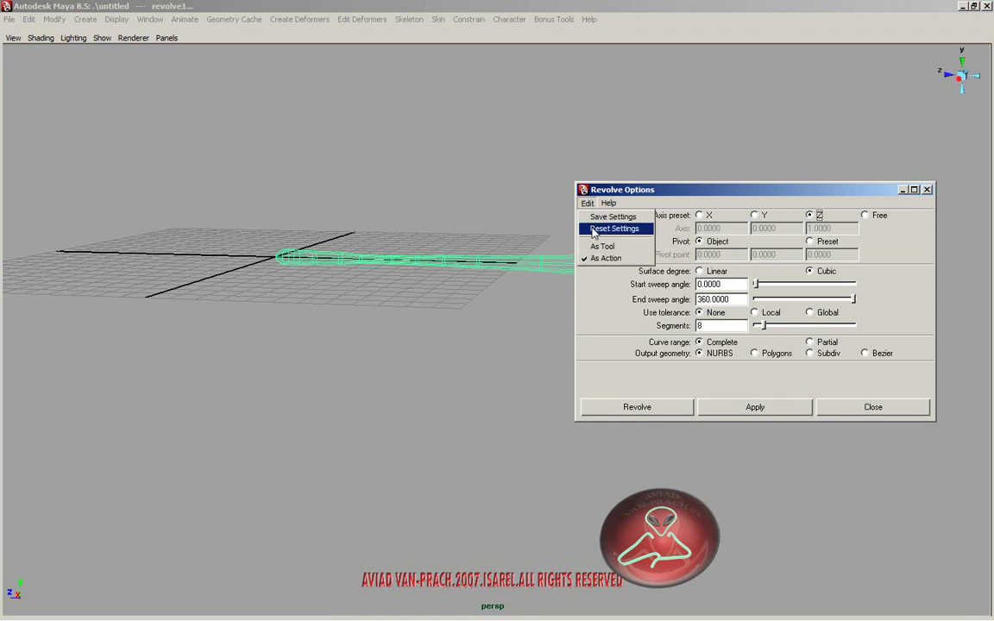
pyautogui.click(604, 226)
pyautogui.click(833, 408)
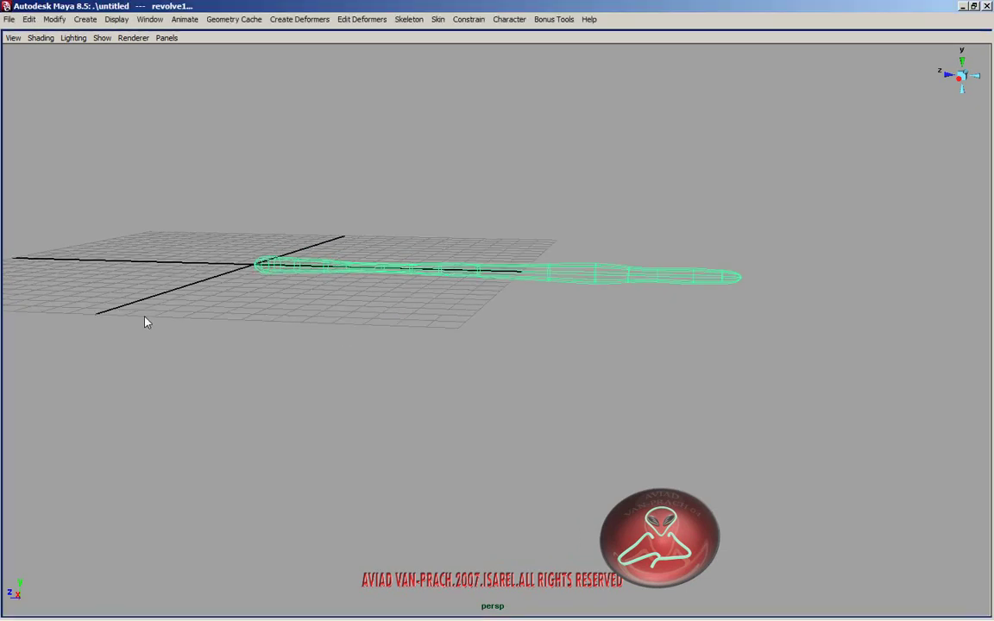
# Step: Show the body shaded and pick profile-curve CVs with the Move tool, constrained vertically
pyautogui.press('5')
pyautogui.moveTo(129, 284)
pyautogui.keyDown('alt'); pyautogui.mouseDown()
pyautogui.moveTo(264, 441)
pyautogui.moveTo(291, 520)
pyautogui.moveTo(302, 429)
pyautogui.mouseUp(); pyautogui.keyUp('alt')
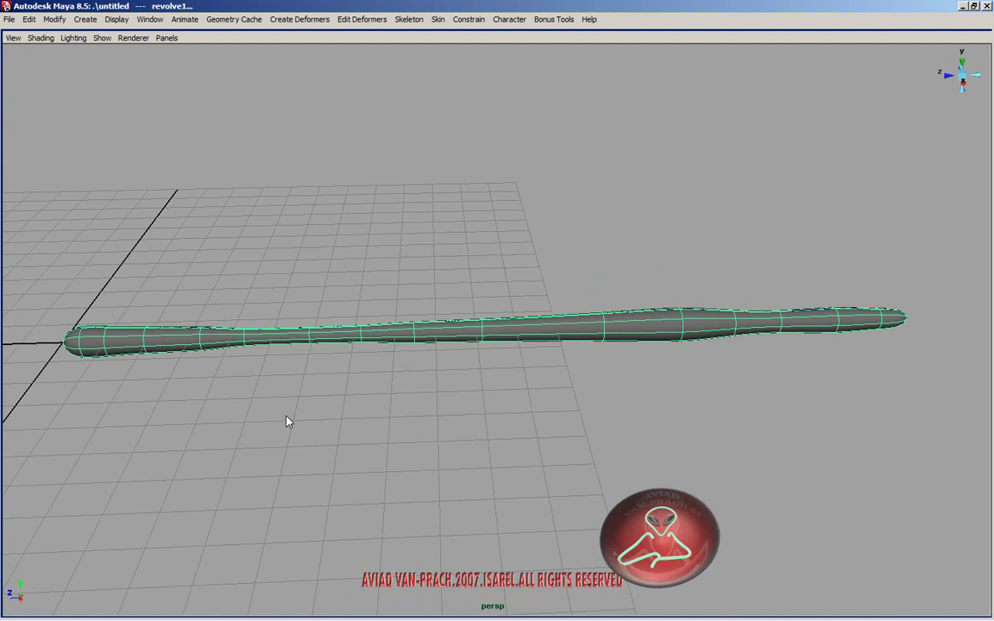
pyautogui.moveTo(448, 431)
pyautogui.keyDown('alt'); pyautogui.mouseDown()
pyautogui.moveTo(422, 429)
pyautogui.moveTo(465, 433)
pyautogui.mouseUp(); pyautogui.keyUp('alt')
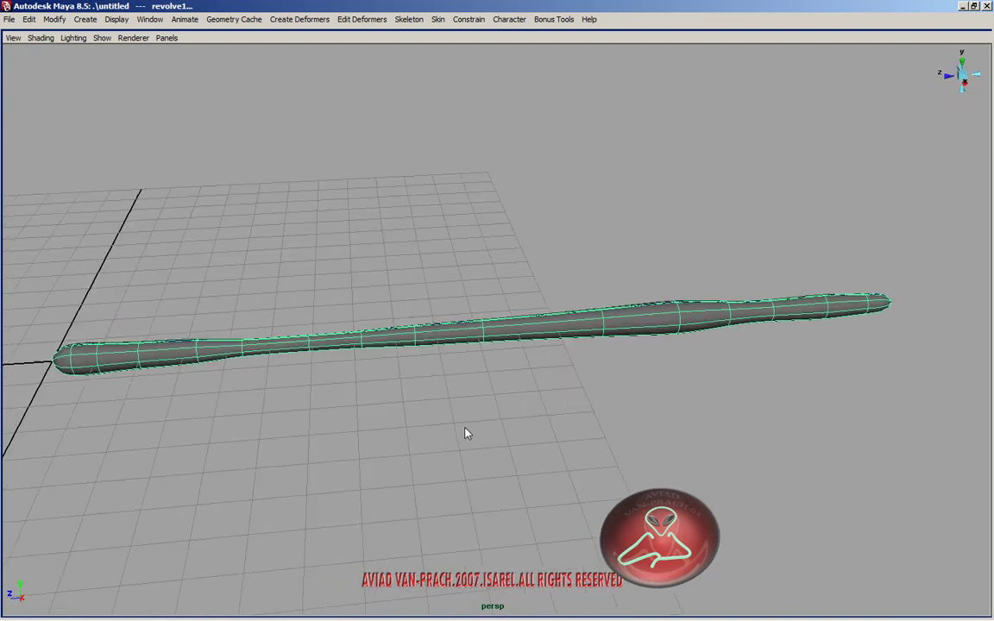
pyautogui.click(363, 343)
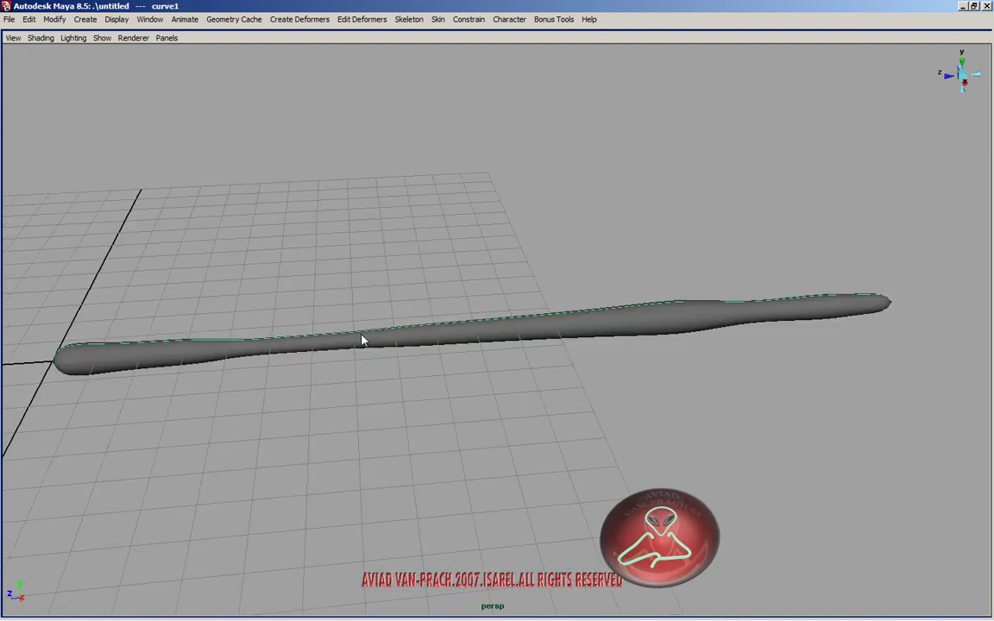
pyautogui.moveTo(271, 330); pyautogui.dragTo(328, 358)
pyautogui.press('w')
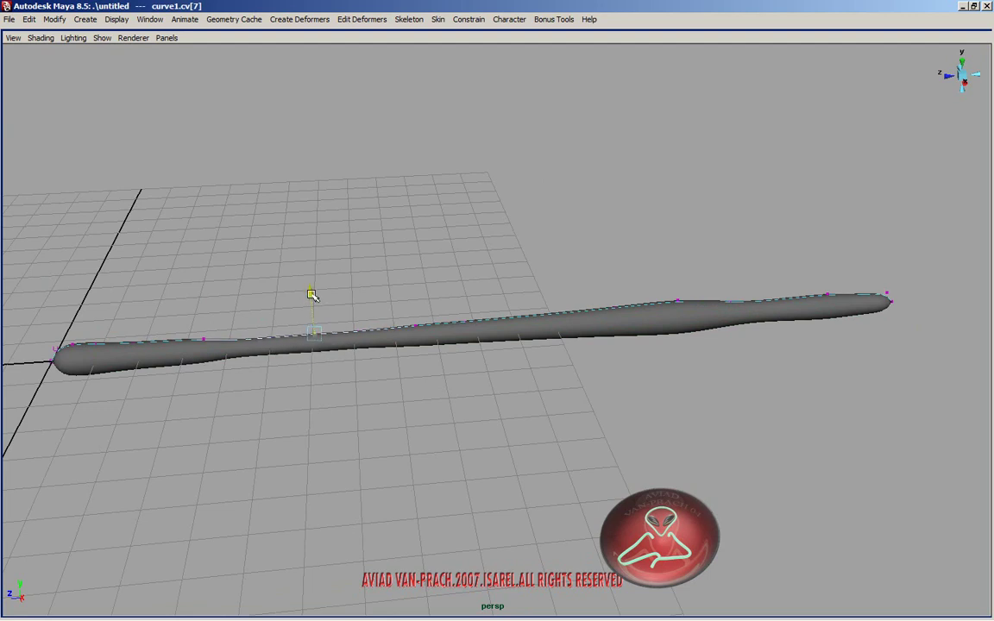
pyautogui.click(311, 292)
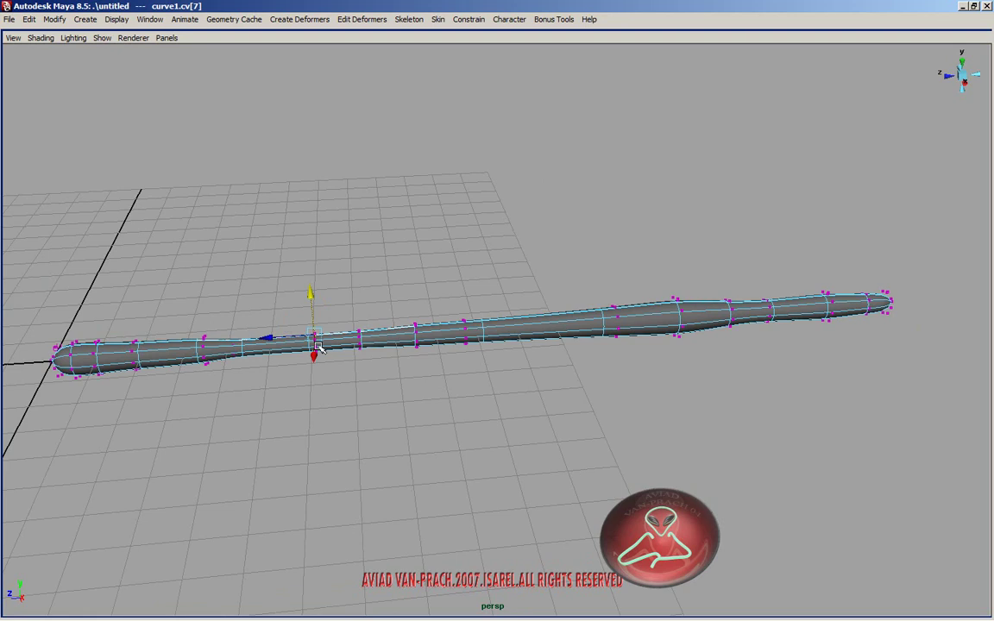
pyautogui.moveTo(288, 355); pyautogui.dragTo(220, 326)
pyautogui.click(229, 300)
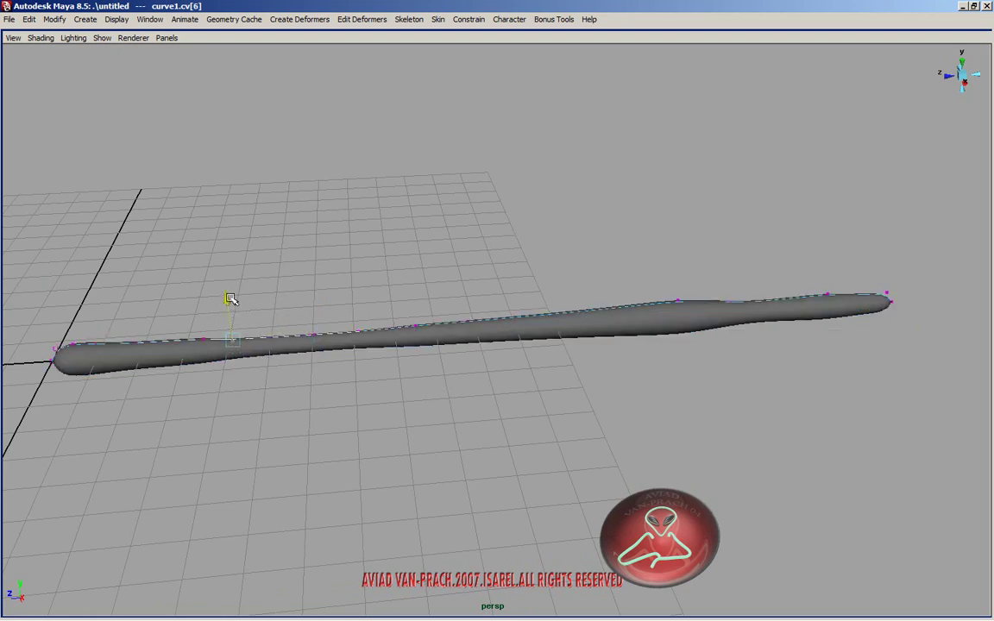
pyautogui.click(315, 331)
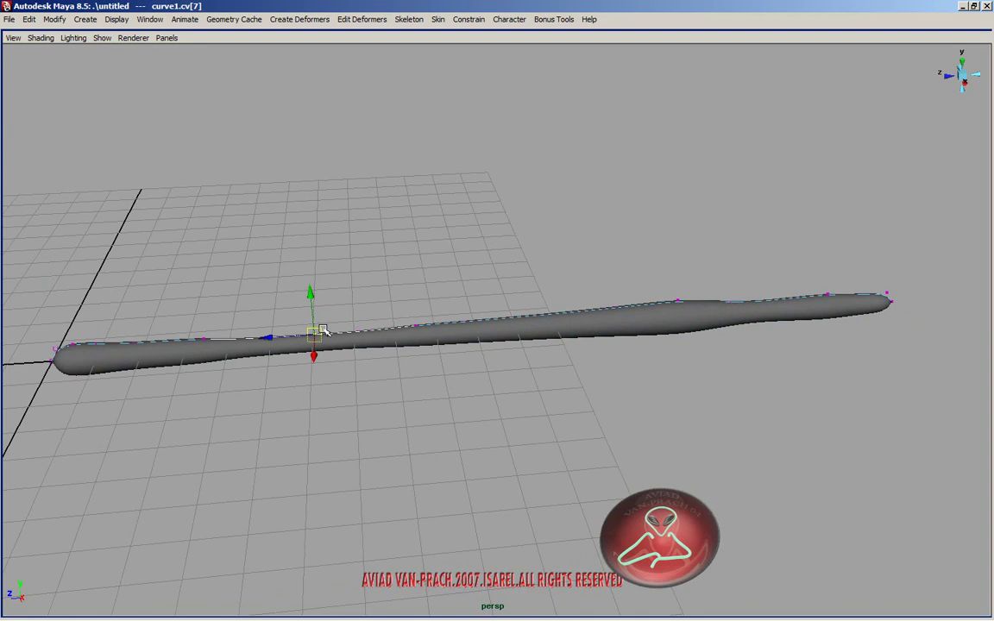
pyautogui.click(312, 295)
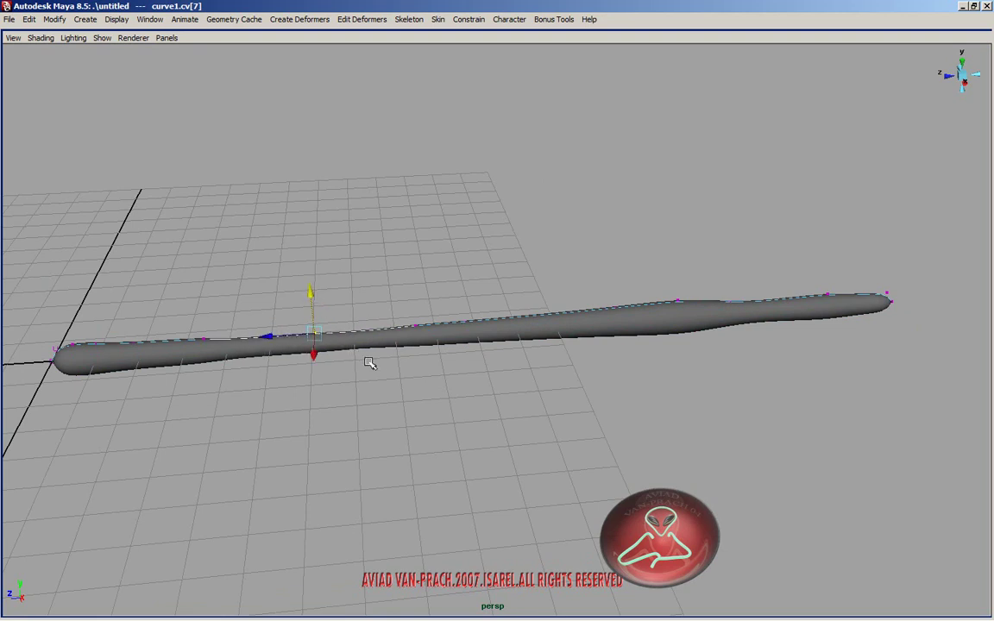
# Step: Clear the selection, frame the body from the top view and create a NURBS circle at the origin
pyautogui.press('F8')
pyautogui.click(520, 339)
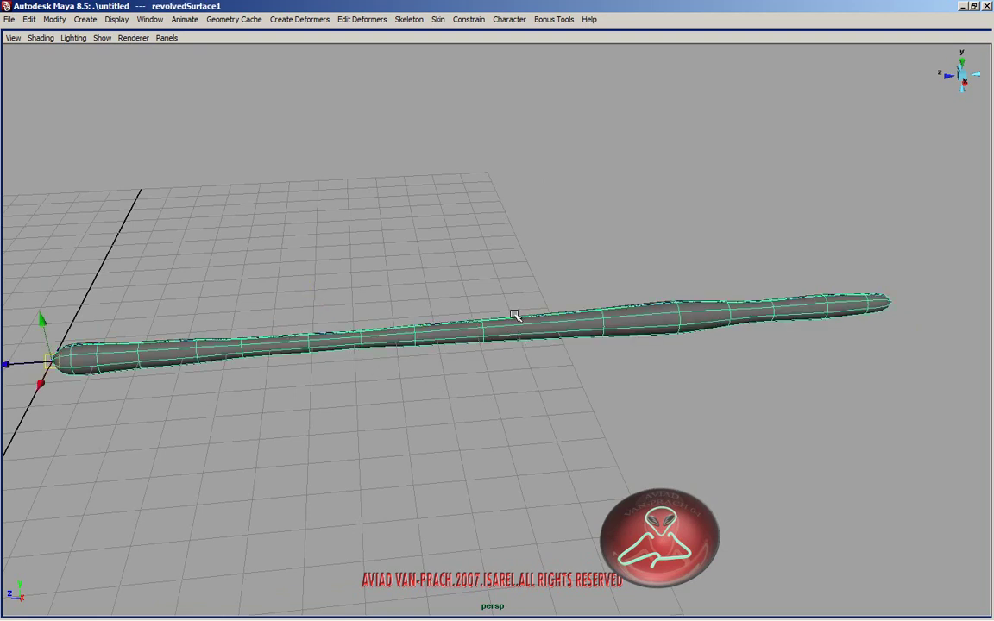
pyautogui.click(515, 318)
pyautogui.click(516, 321)
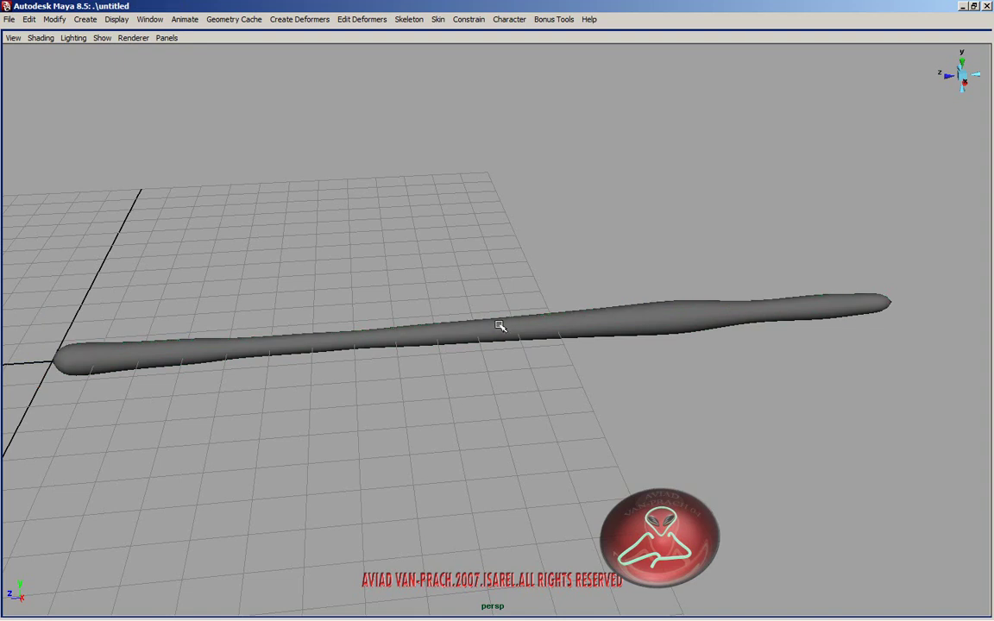
pyautogui.moveTo(506, 361)
pyautogui.keyDown('alt'); pyautogui.mouseDown()
pyautogui.moveTo(455, 354)
pyautogui.moveTo(466, 350)
pyautogui.mouseUp(); pyautogui.keyUp('alt')
pyautogui.press('space')
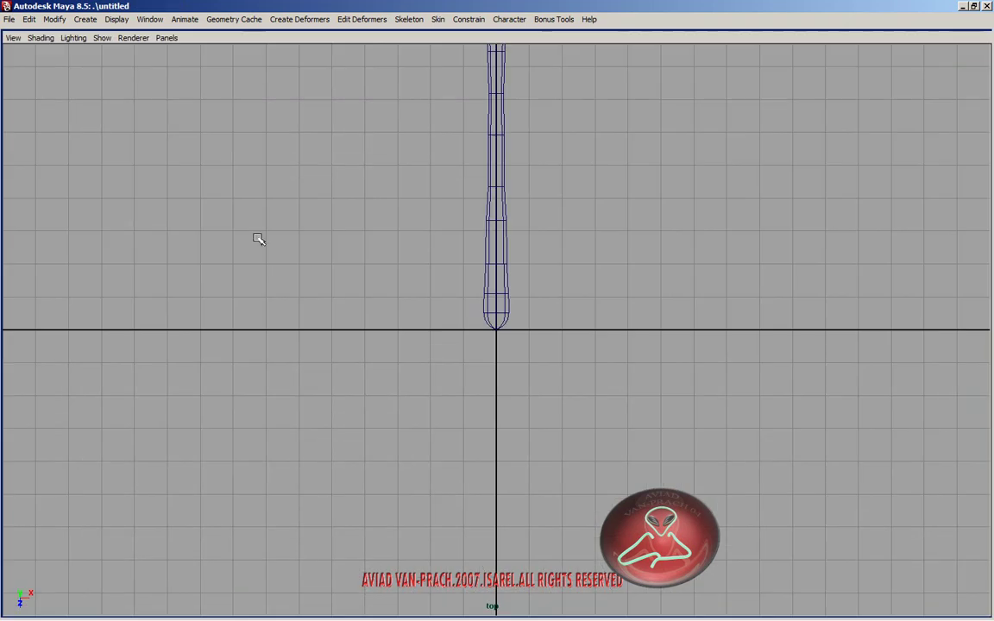
pyautogui.keyDown('alt'); pyautogui.moveTo(337, 250); pyautogui.dragTo(335, 343, button='middle'); pyautogui.keyUp('alt')
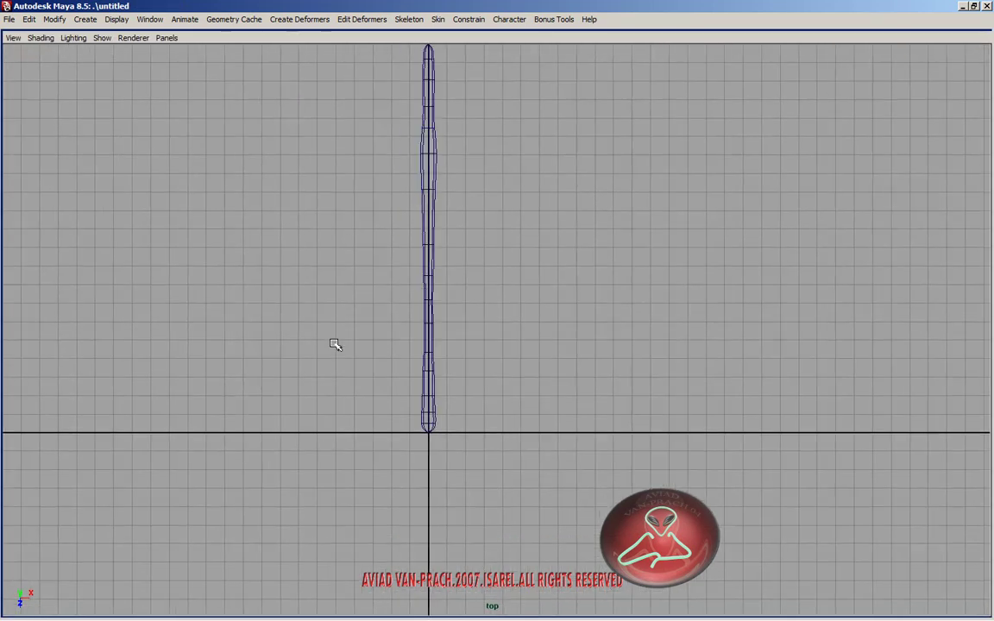
pyautogui.scroll(-2, 373, 404)
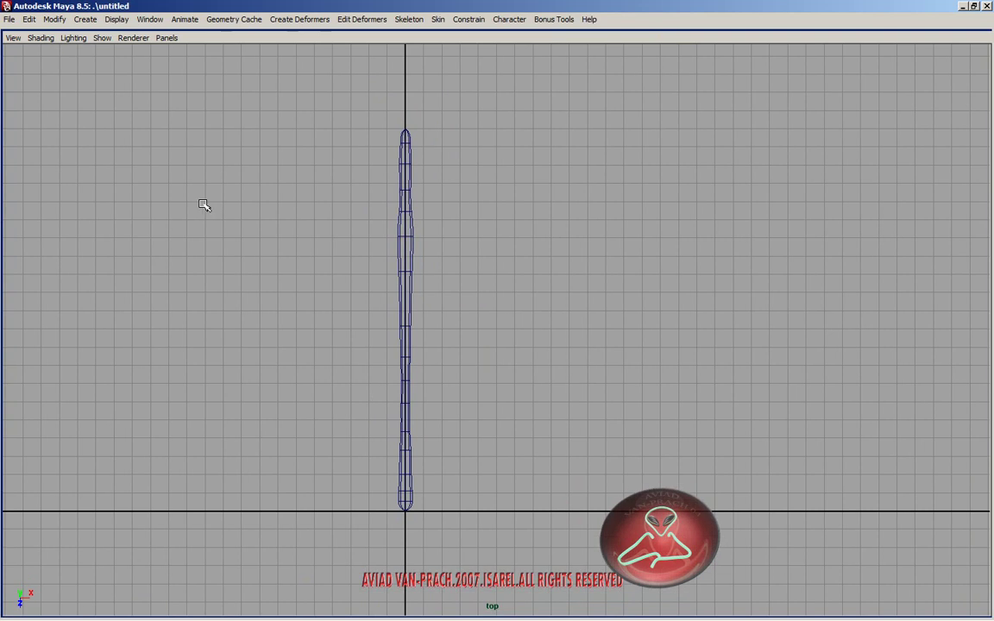
pyautogui.press('space')
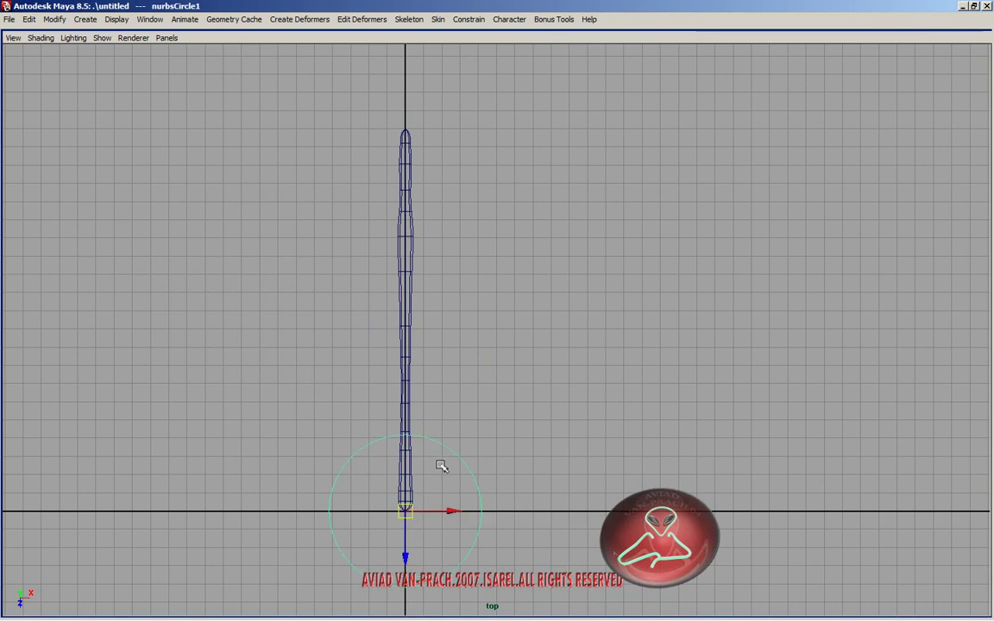
# Step: Scale the circle into a wide, flat ellipse and move it up-left of the body
pyautogui.moveTo(441, 466)
pyautogui.mouseDown(button='middle')
pyautogui.moveTo(329, 298)
pyautogui.moveTo(365, 302)
pyautogui.mouseUp(button='middle')
pyautogui.press('r')
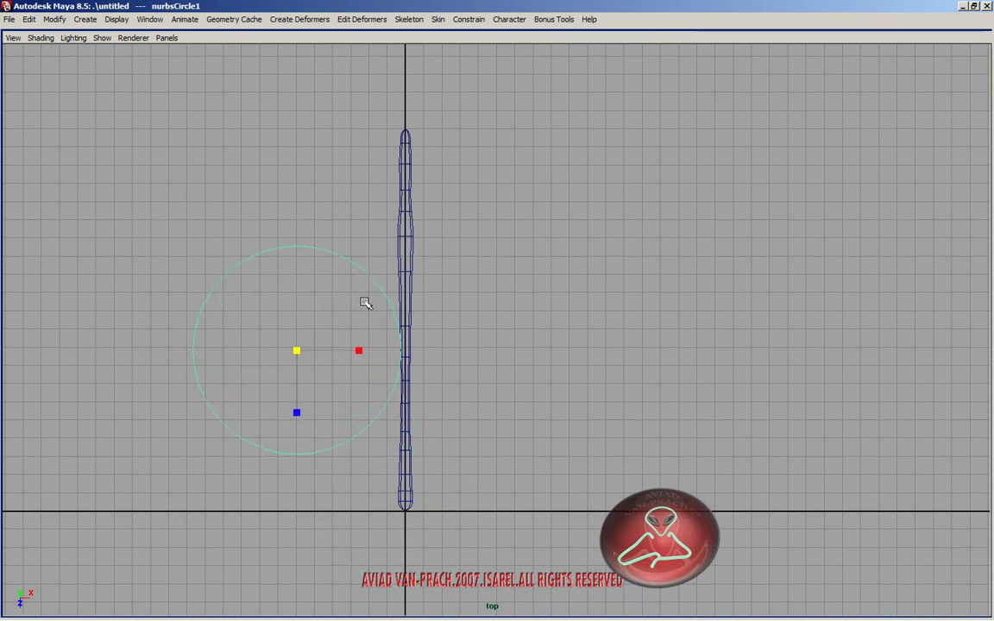
pyautogui.moveTo(296, 414); pyautogui.dragTo(306, 378)
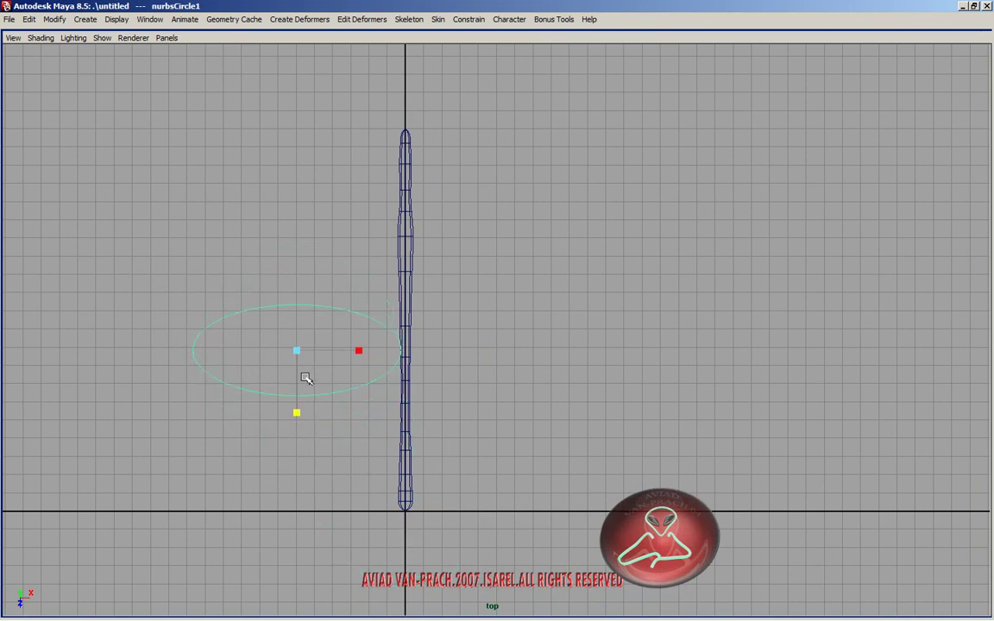
pyautogui.moveTo(306, 426); pyautogui.dragTo(322, 453)
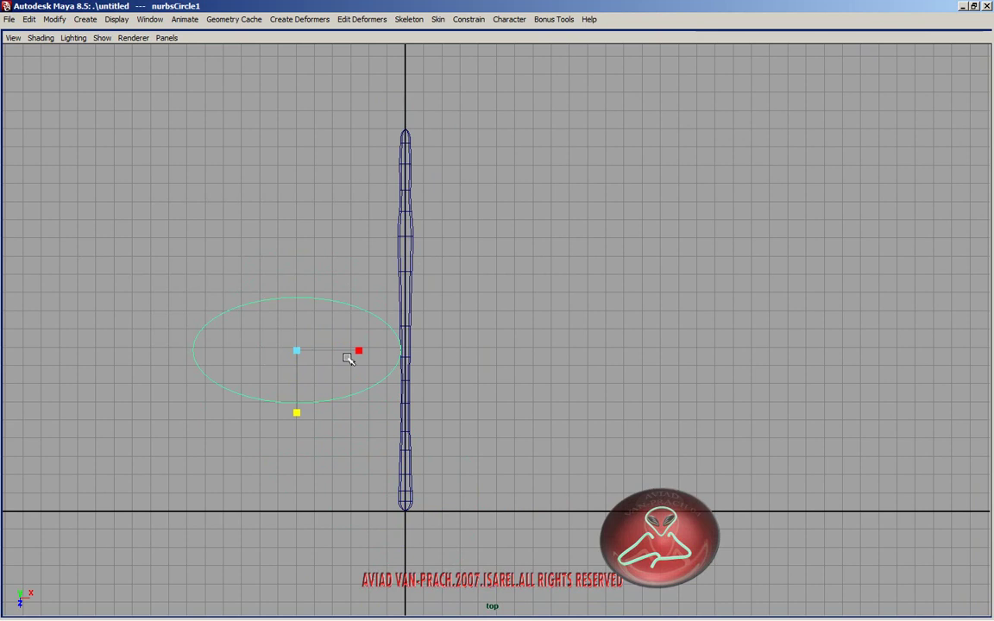
pyautogui.moveTo(358, 351); pyautogui.dragTo(382, 350)
pyautogui.press('w')
pyautogui.moveTo(361, 360); pyautogui.dragTo(316, 330, button='middle')
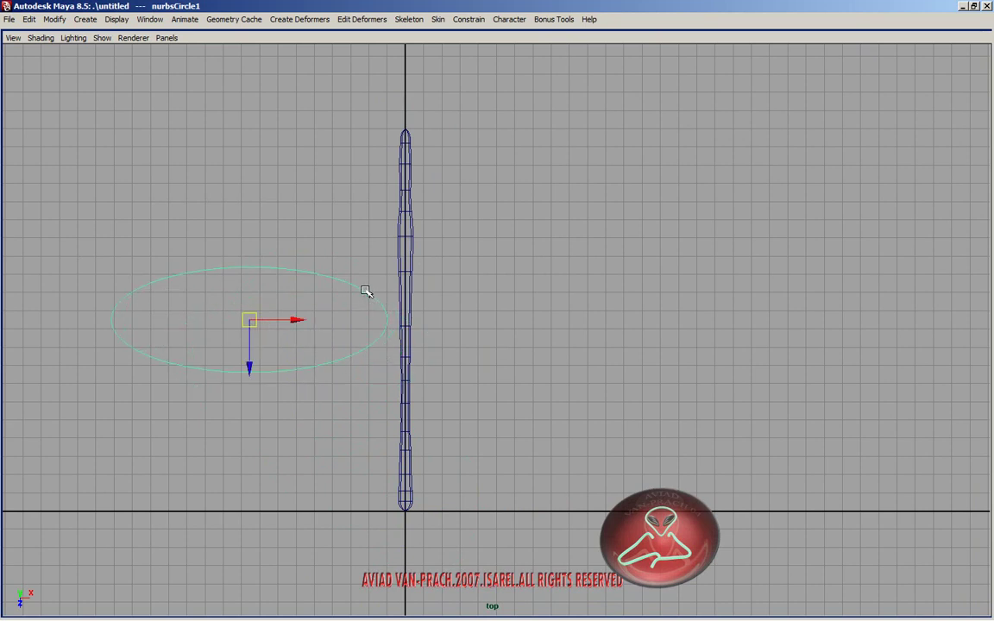
# Step: Pinch the ellipse's right CVs into a sharp point and widen the left end into a teardrop
pyautogui.press('F8')
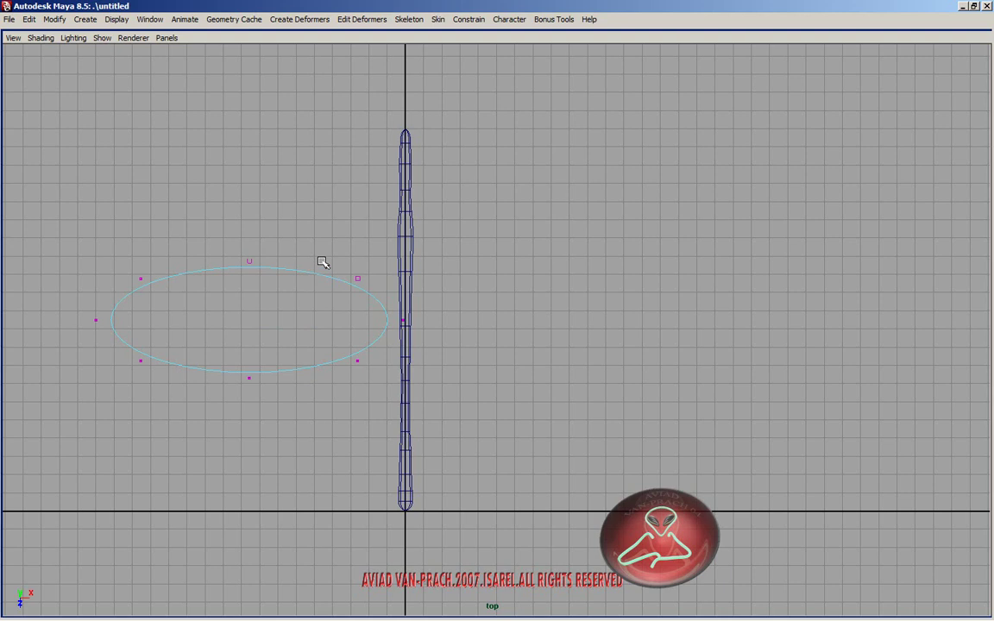
pyautogui.moveTo(325, 254); pyautogui.dragTo(366, 372)
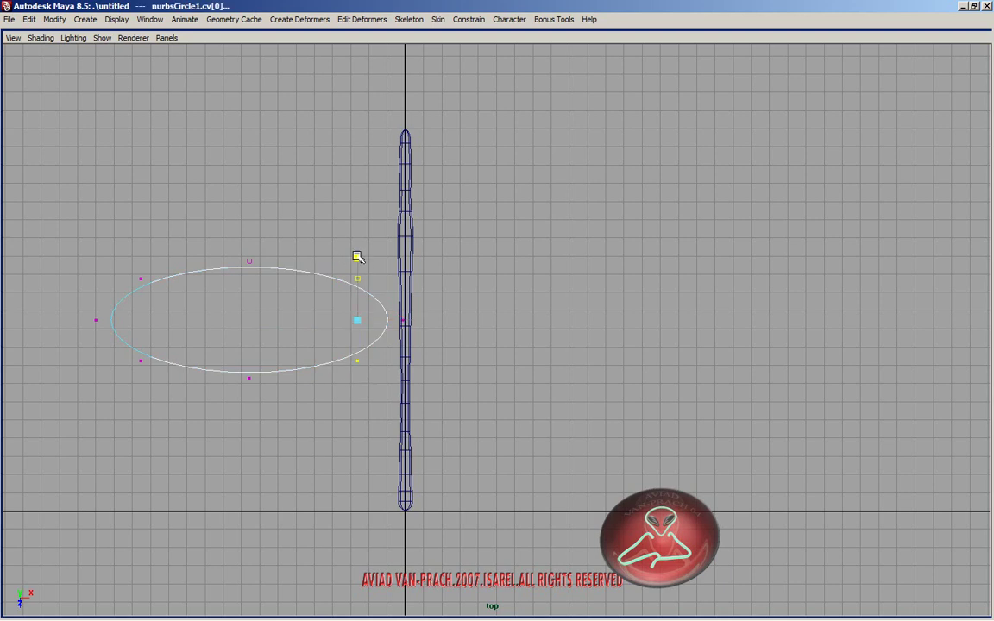
pyautogui.moveTo(357, 257); pyautogui.dragTo(359, 277)
pyautogui.press('w')
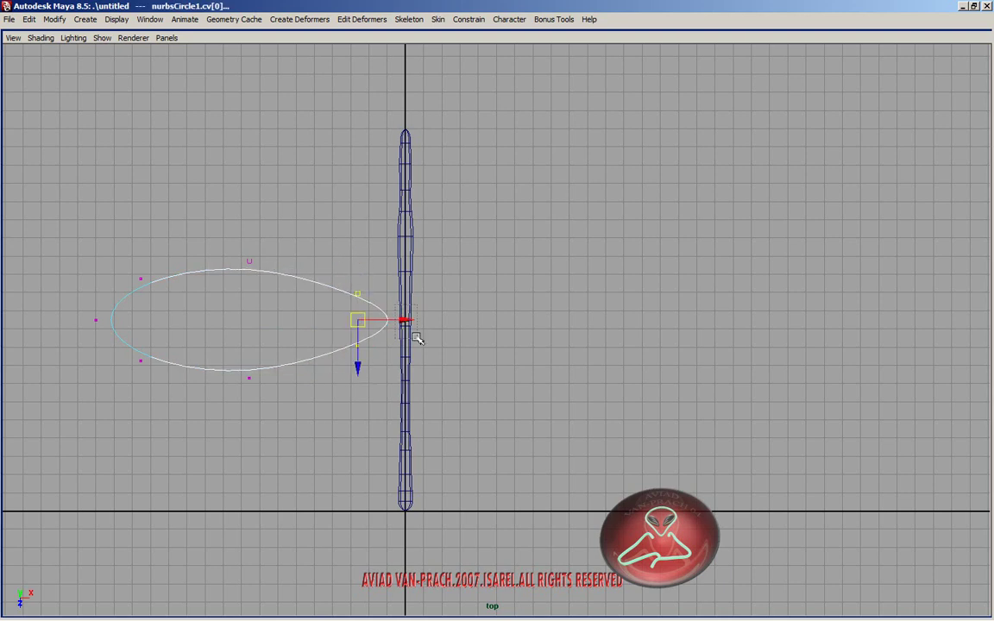
pyautogui.click(402, 320)
pyautogui.moveTo(437, 322); pyautogui.dragTo(431, 321)
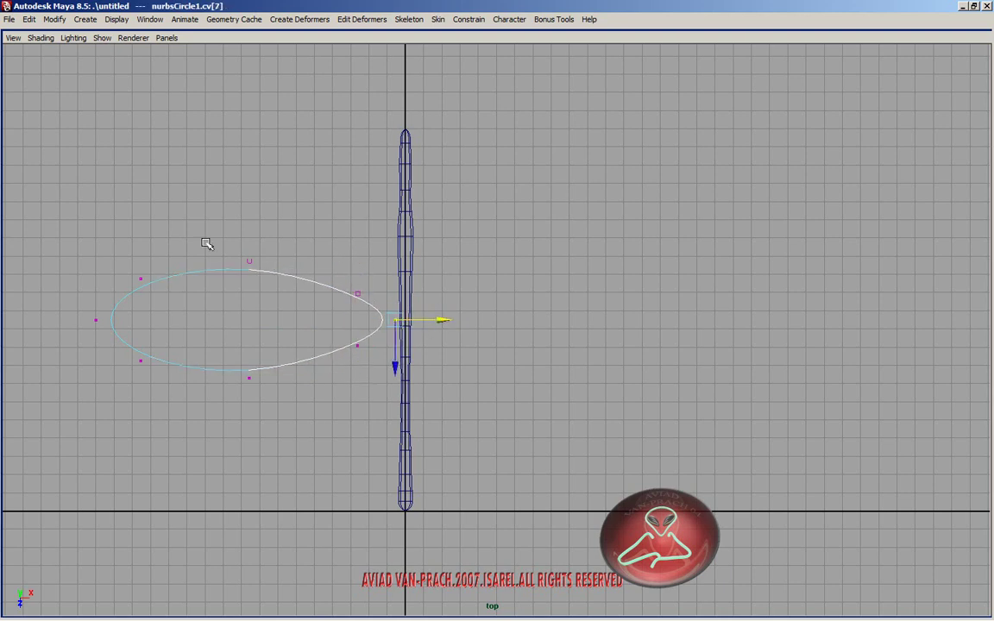
pyautogui.moveTo(69, 223); pyautogui.dragTo(179, 370)
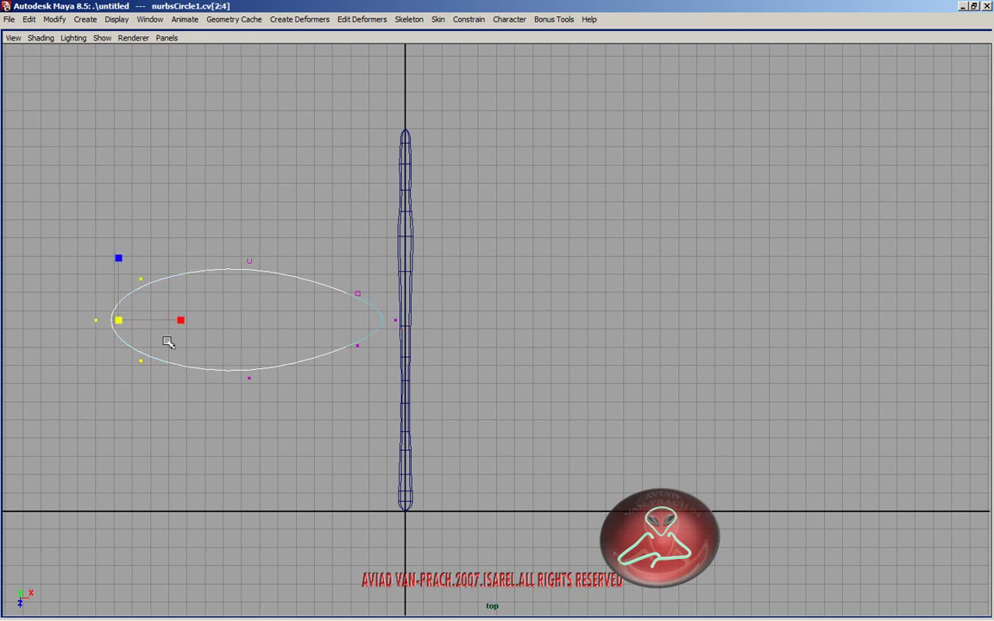
pyautogui.moveTo(120, 321); pyautogui.dragTo(136, 323)
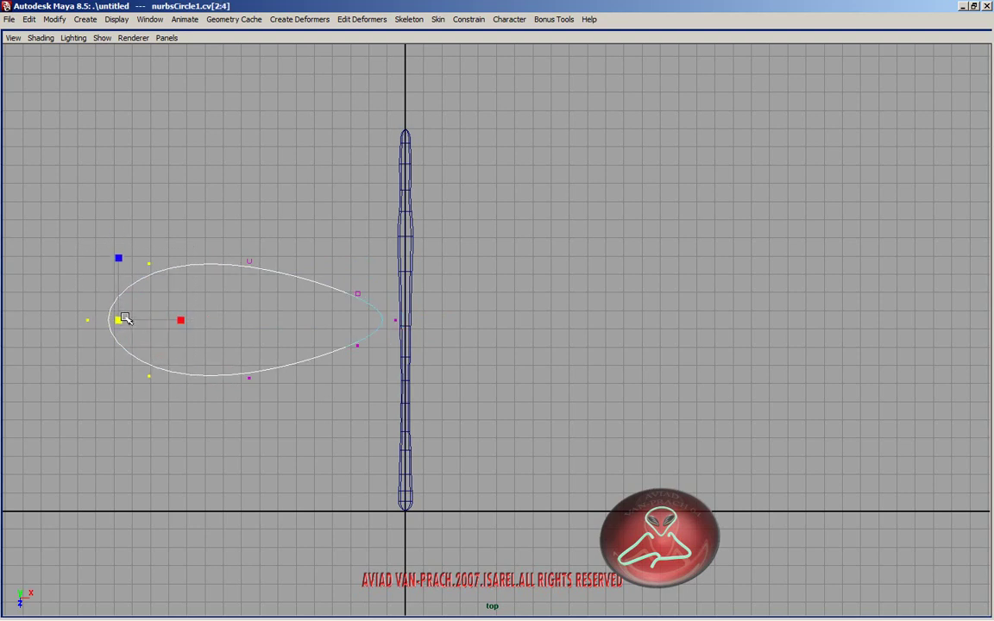
# Step: Slide the whole teardrop outline right until its pointed tip touches the body
pyautogui.press('F8')
pyautogui.press('w')
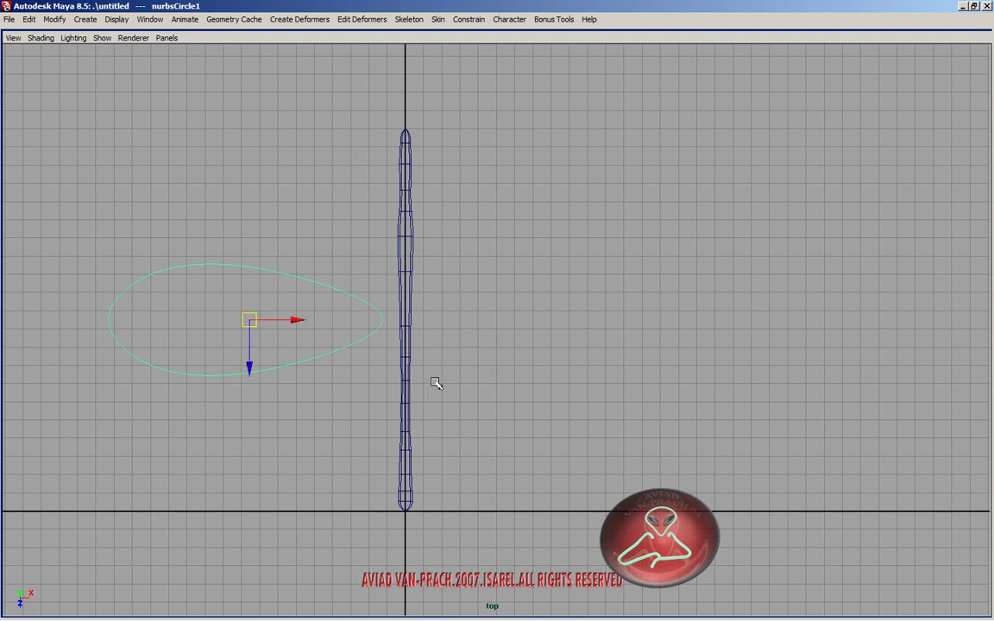
pyautogui.moveTo(296, 320); pyautogui.dragTo(317, 320)
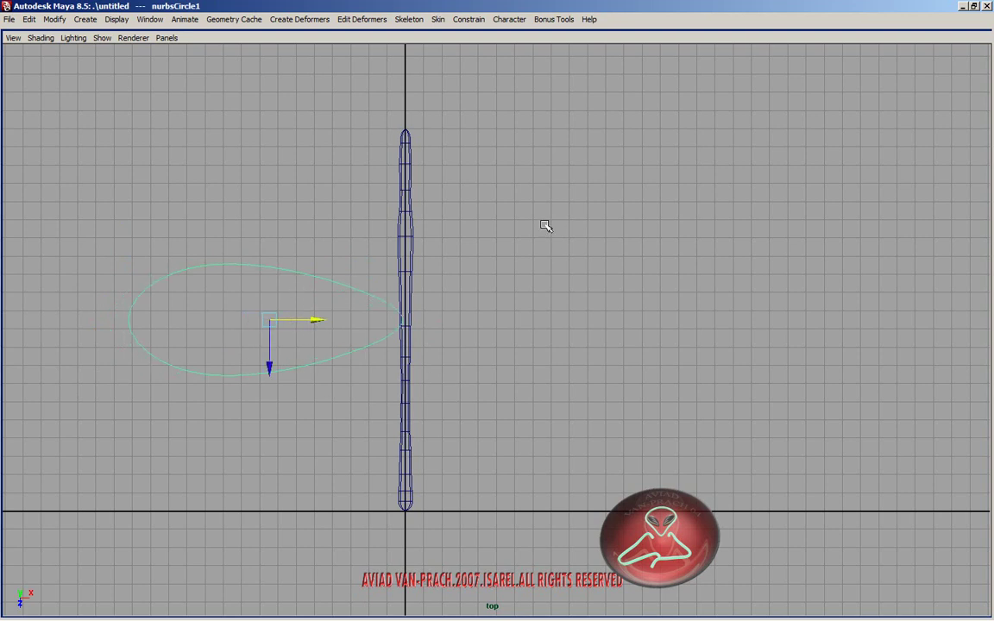
pyautogui.press('space')
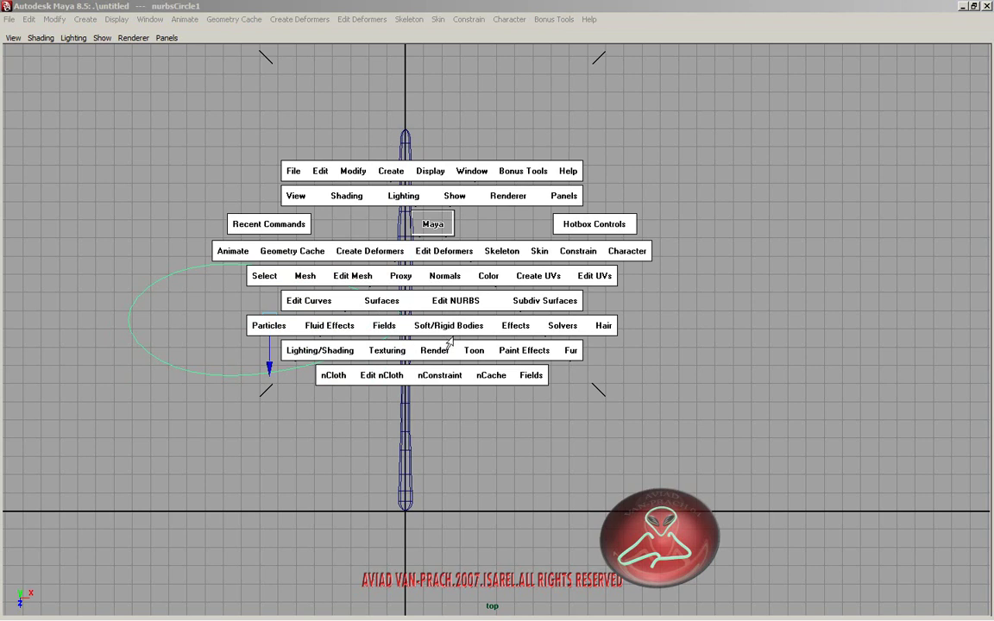
# Step: Build a planar surface from the outline as quad polygons with count 700, then reset and close the options
pyautogui.moveTo(381, 300); pyautogui.dragTo(582, 326)
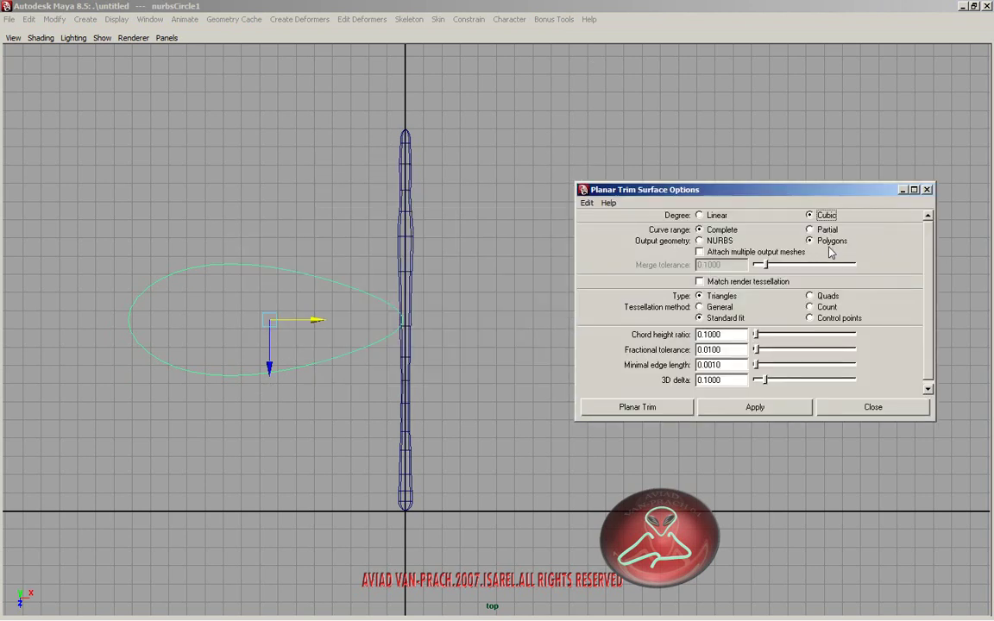
pyautogui.click(822, 300)
pyautogui.click(815, 307)
pyautogui.click(708, 335)
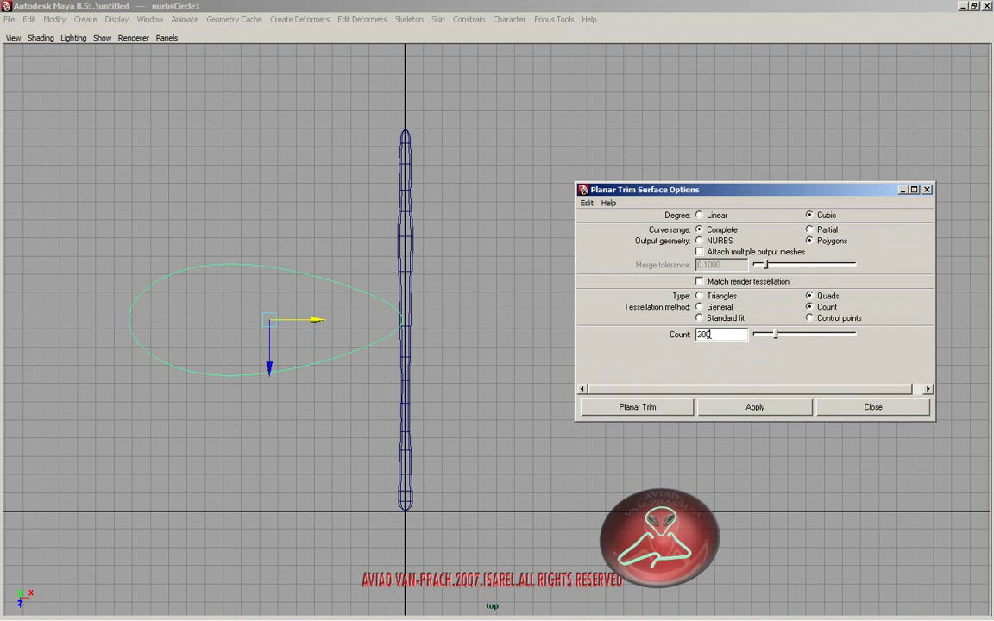
pyautogui.write('70')
pyautogui.write('0')
pyautogui.press('Return')
pyautogui.click(732, 408)
pyautogui.click(586, 203)
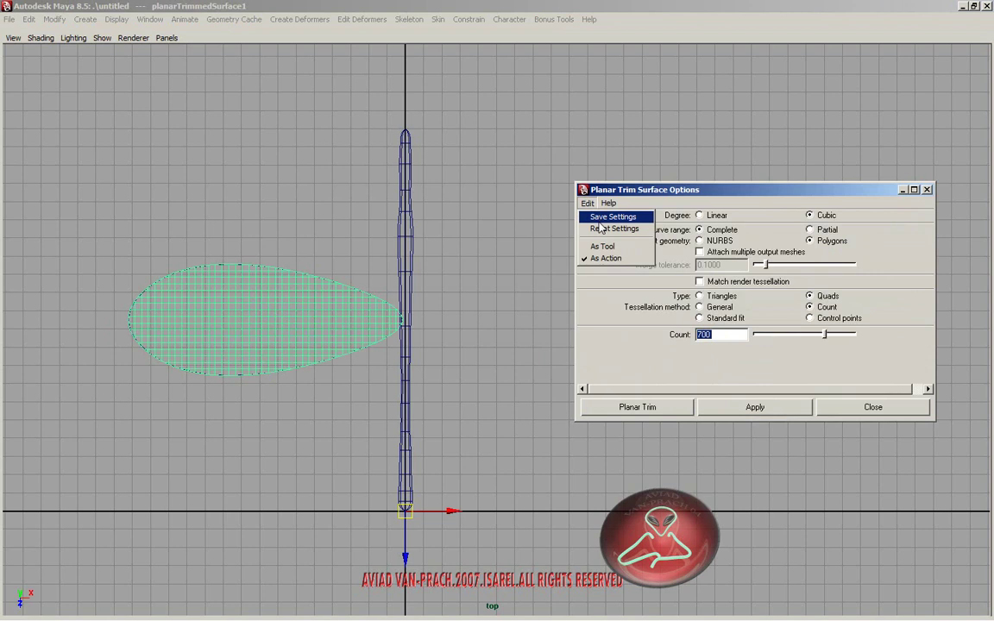
pyautogui.click(602, 228)
pyautogui.click(857, 412)
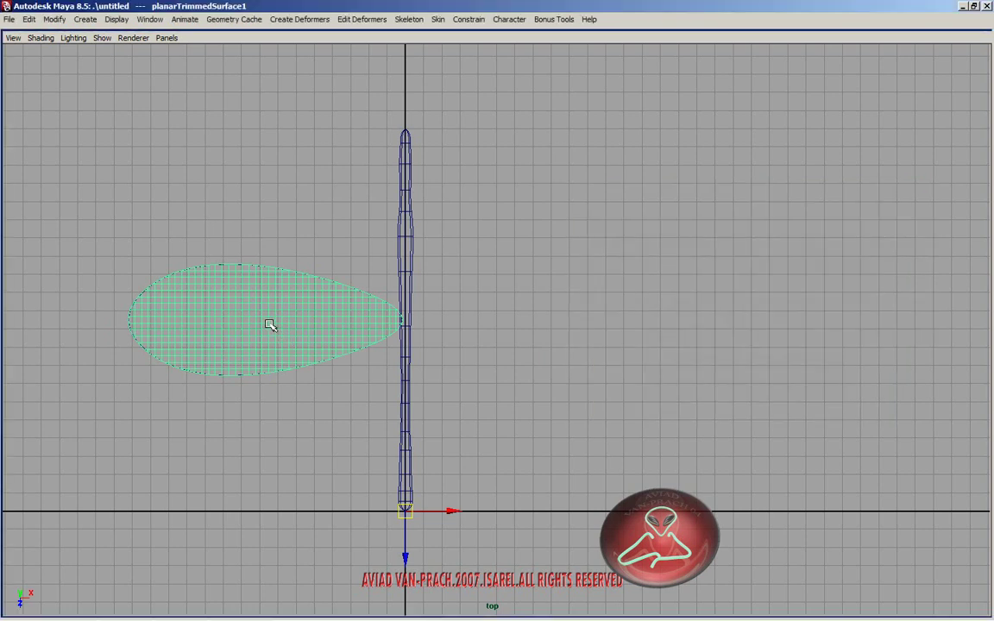
# Step: Restore the interface and run the cleanMeUp tool from the Polygons shelf on the wing
pyautogui.hotkey('ctrl', 'space')
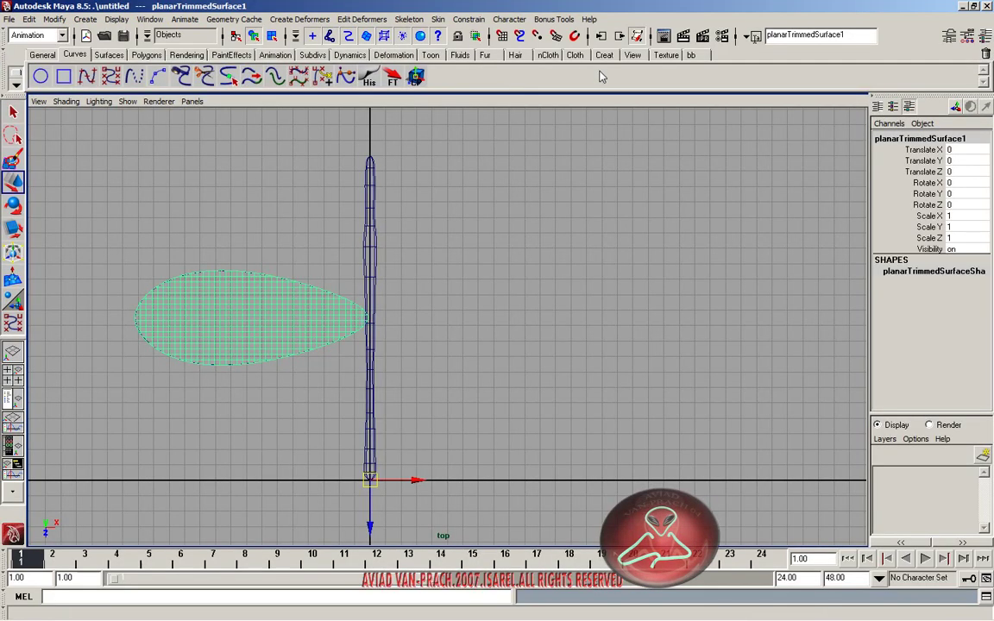
pyautogui.click(108, 55)
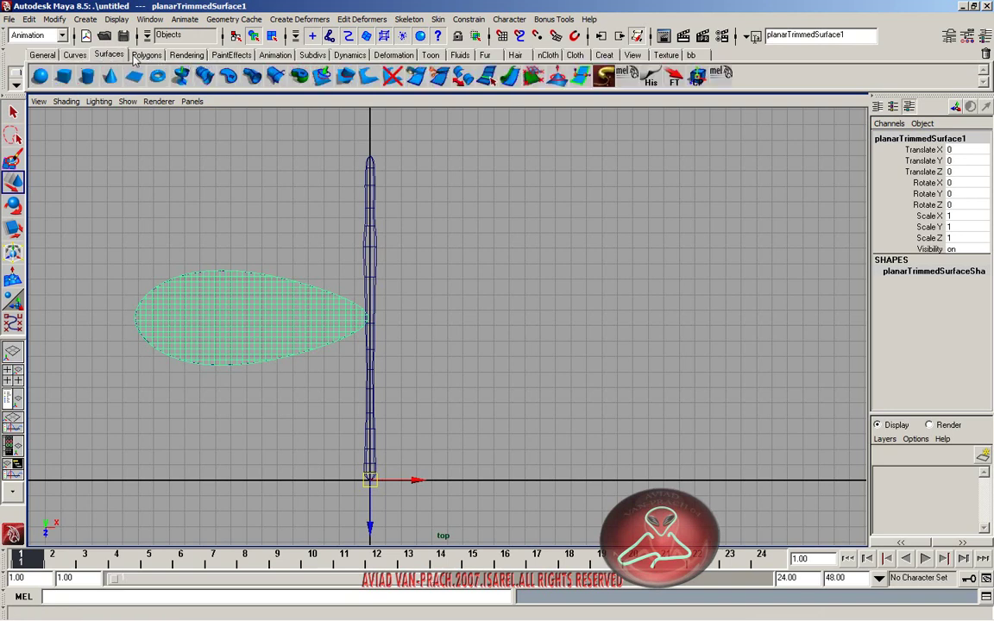
pyautogui.click(146, 54)
pyautogui.click(745, 75)
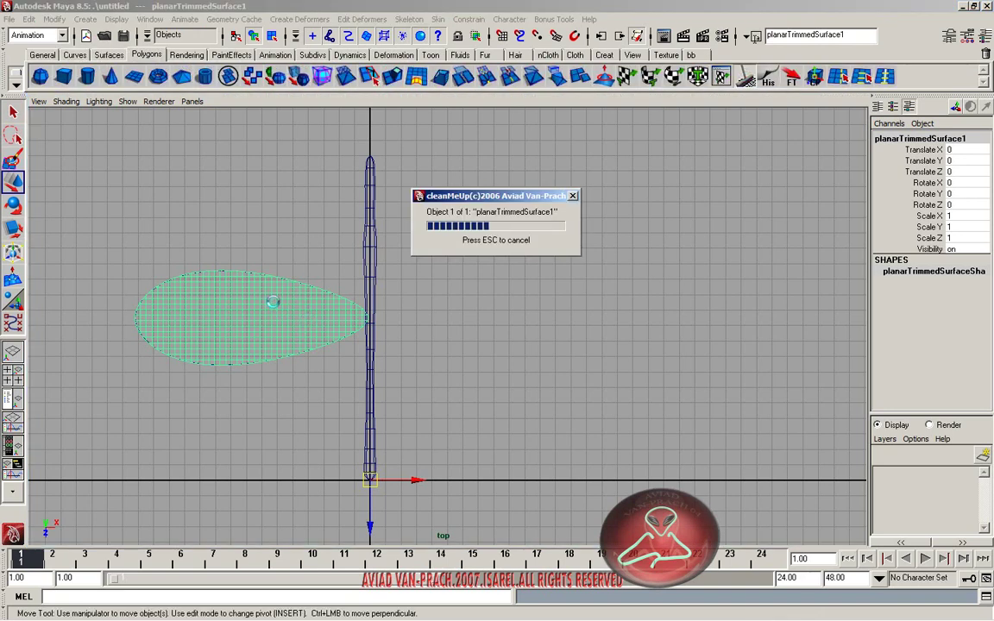
# Step: Select the shaded wing surface, centre its pivot and delete its construction history
pyautogui.click(310, 289)
pyautogui.press('5')
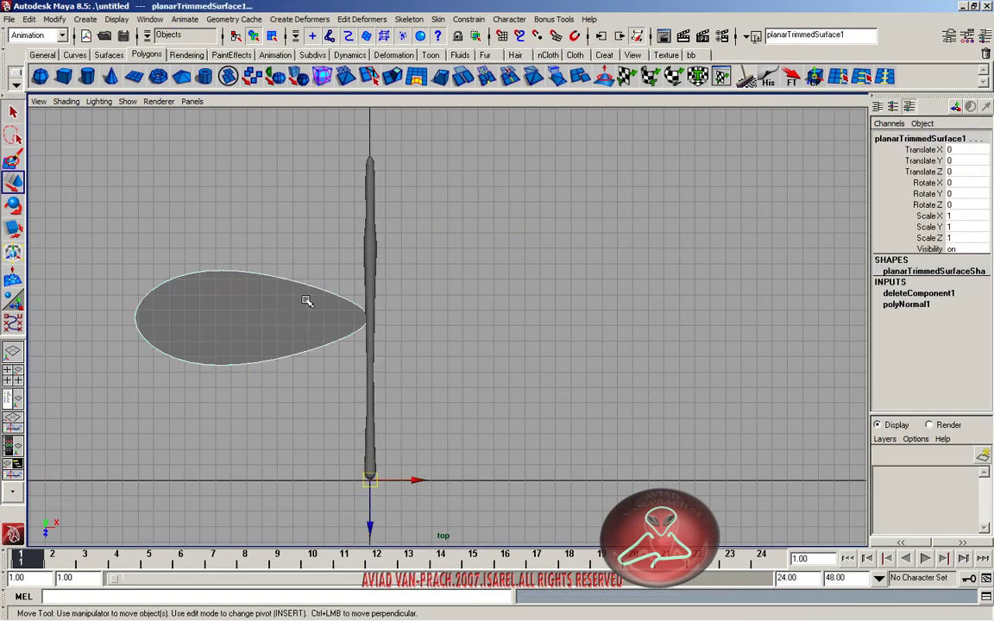
pyautogui.click(282, 302)
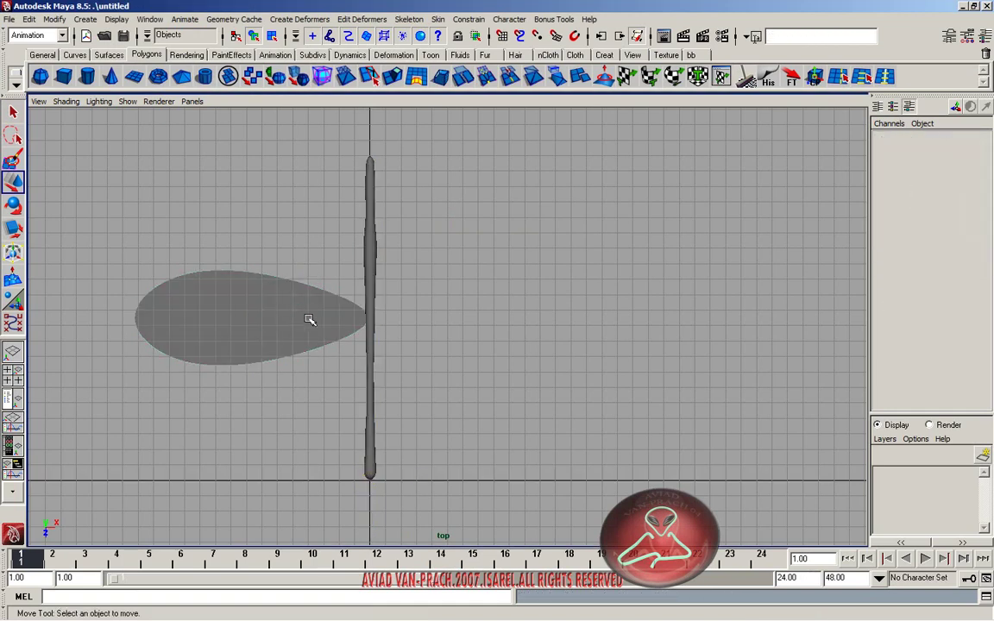
pyautogui.click(311, 302)
pyautogui.press('space')
pyautogui.press('space')
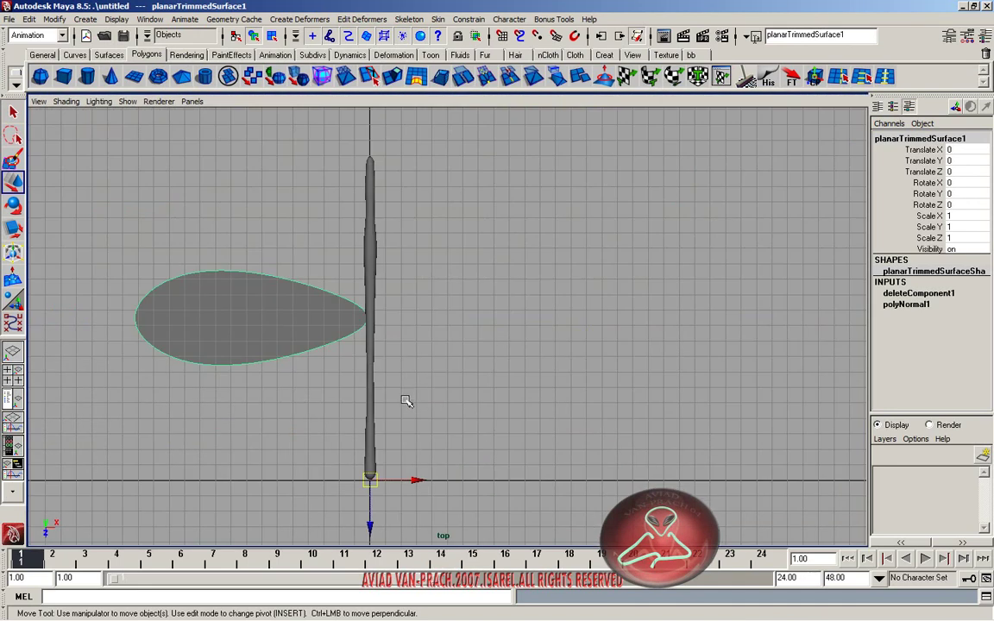
pyautogui.hotkey('ctrl', 'z')
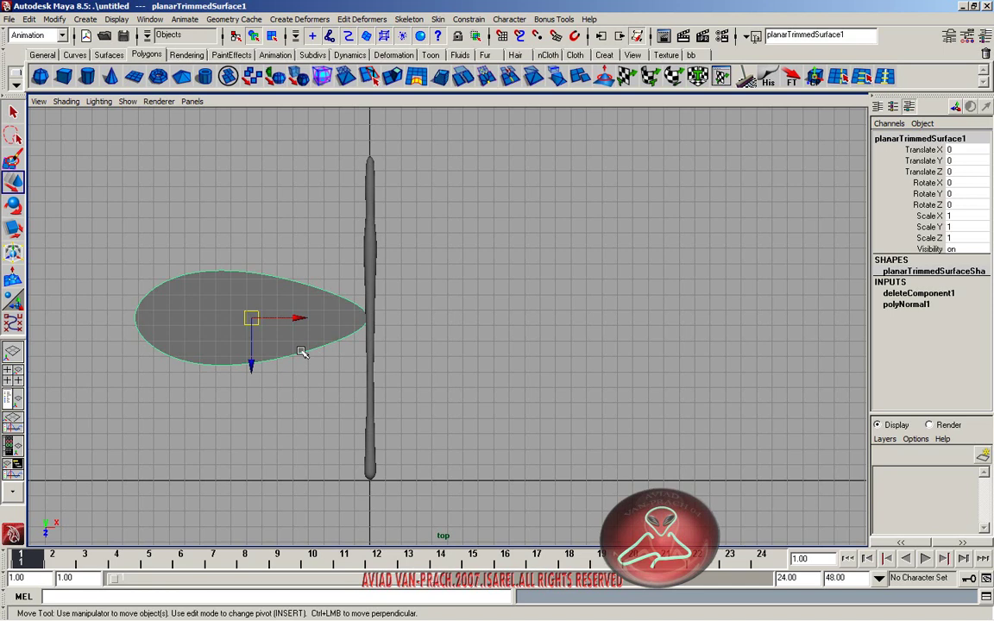
pyautogui.hotkey('alt', 'shift', 'd')
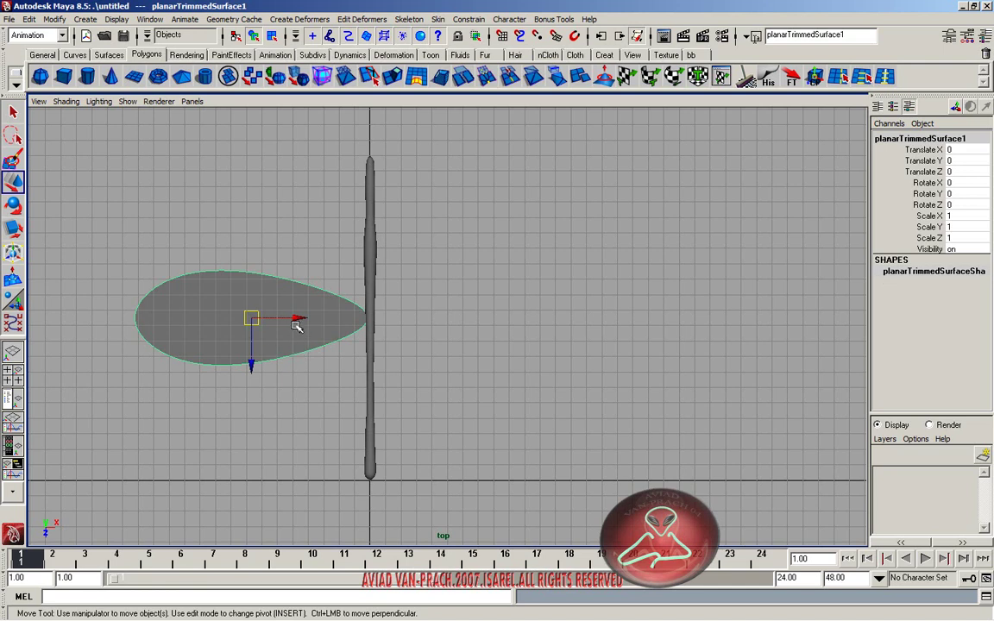
pyautogui.press('Insert')
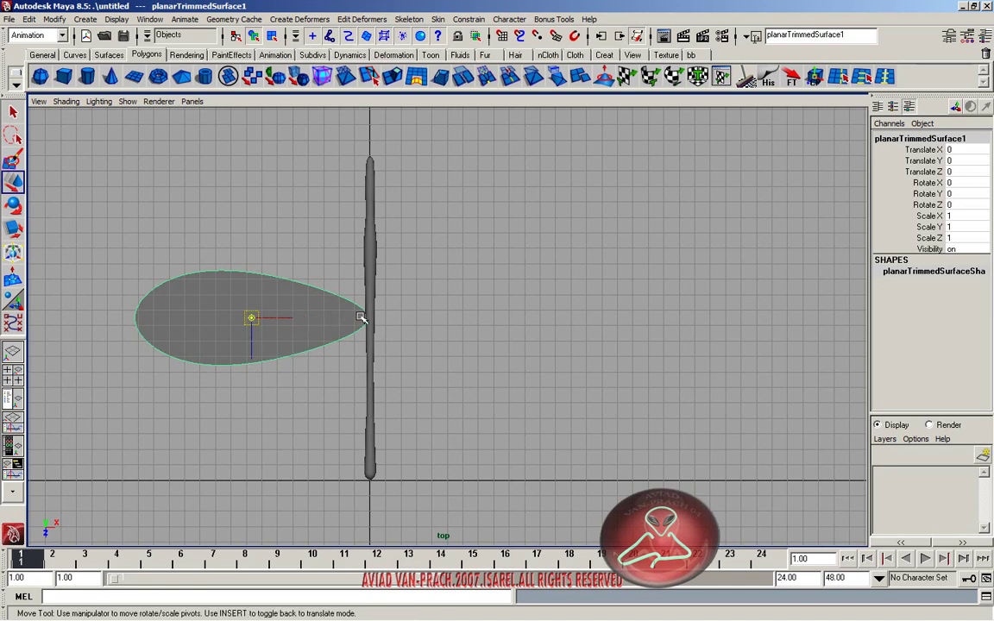
# Step: Snap the wing's pivot to its tip, then duplicate it and set Scale X to -1
pyautogui.moveTo(380, 308); pyautogui.dragTo(371, 311, button='middle')
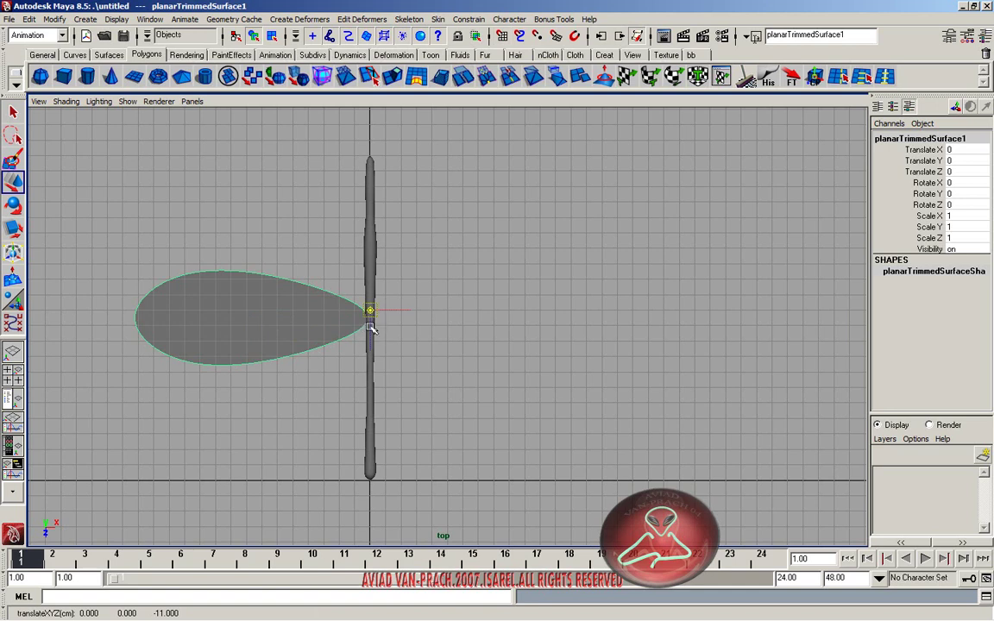
pyautogui.press('Insert')
pyautogui.hotkey('ctrl', 'd')
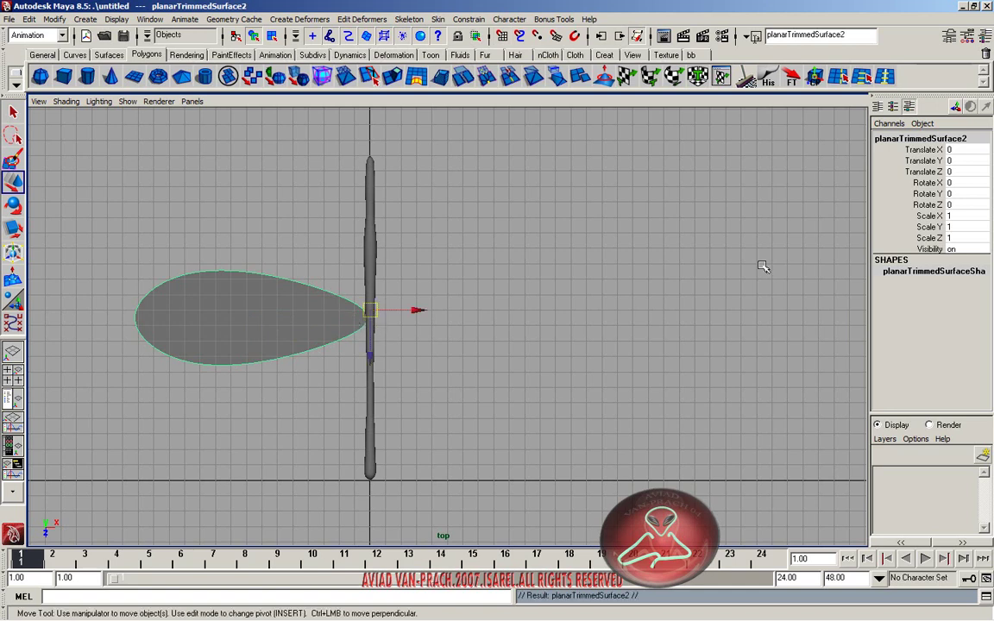
pyautogui.click(964, 216)
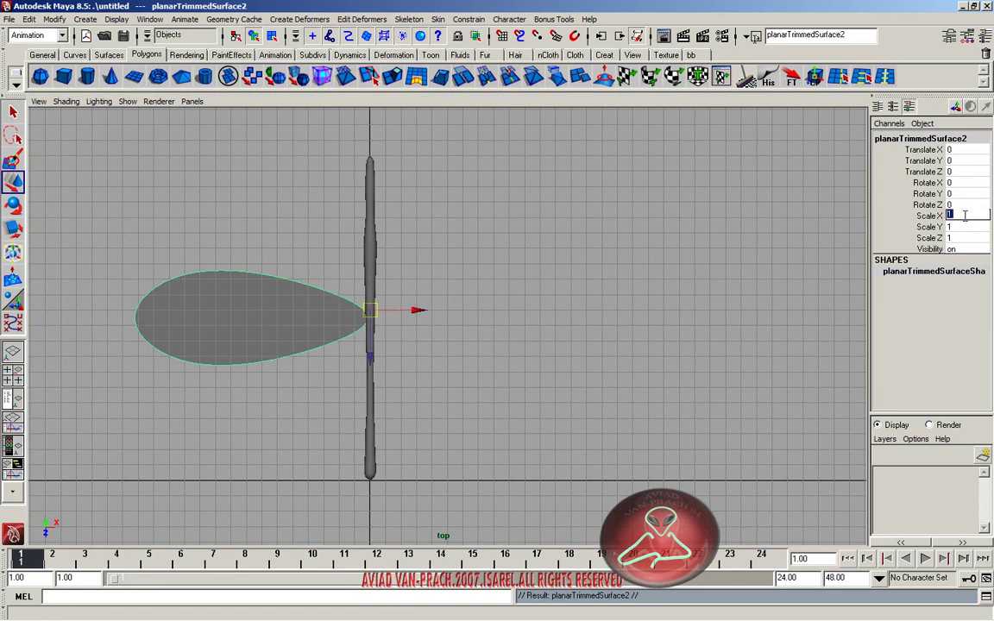
pyautogui.press('Return')
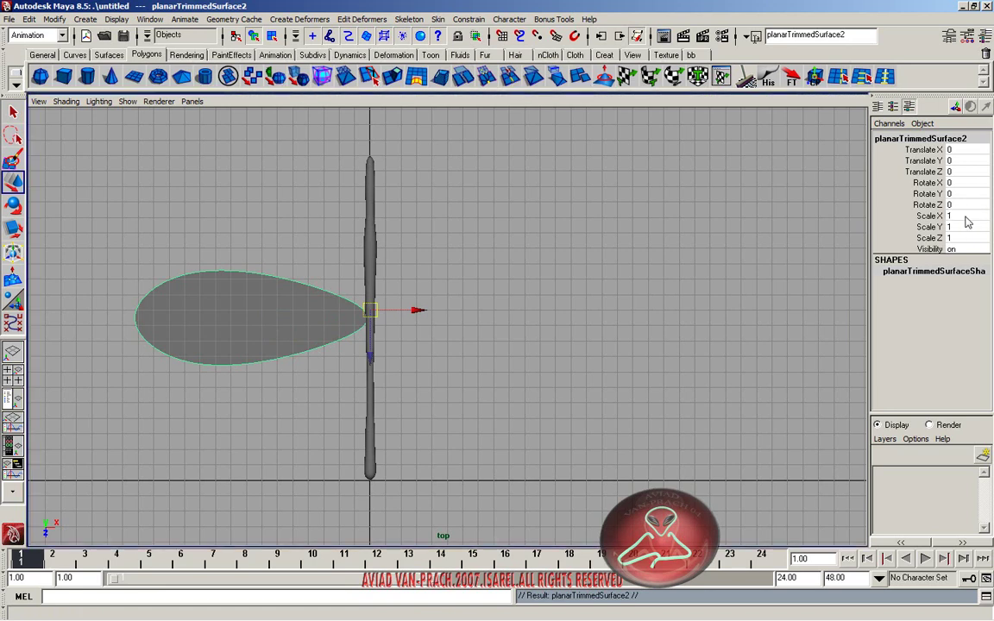
pyautogui.click(965, 216)
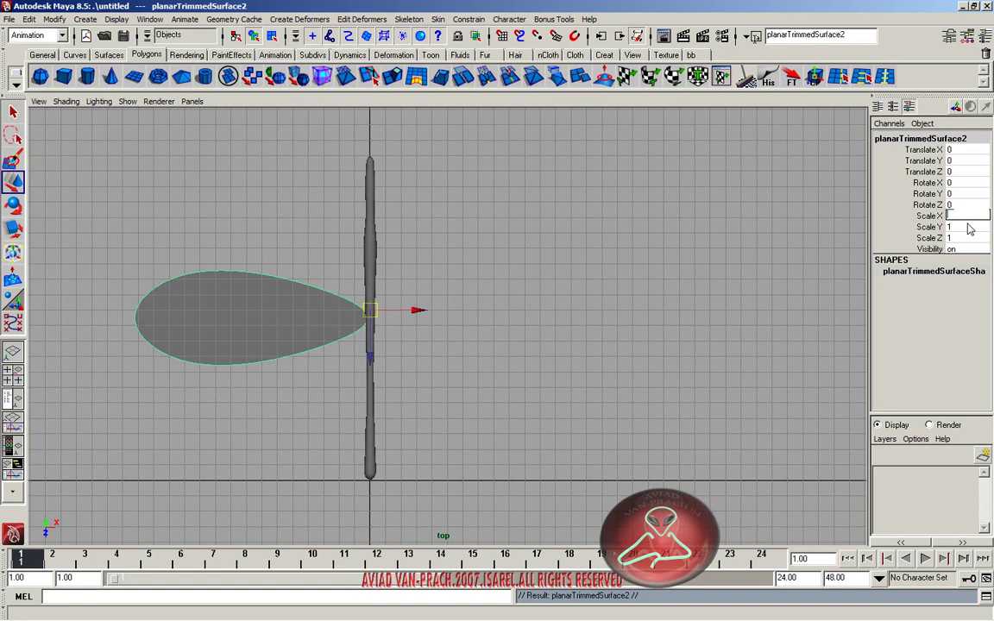
pyautogui.write('-1')
pyautogui.press('Return')
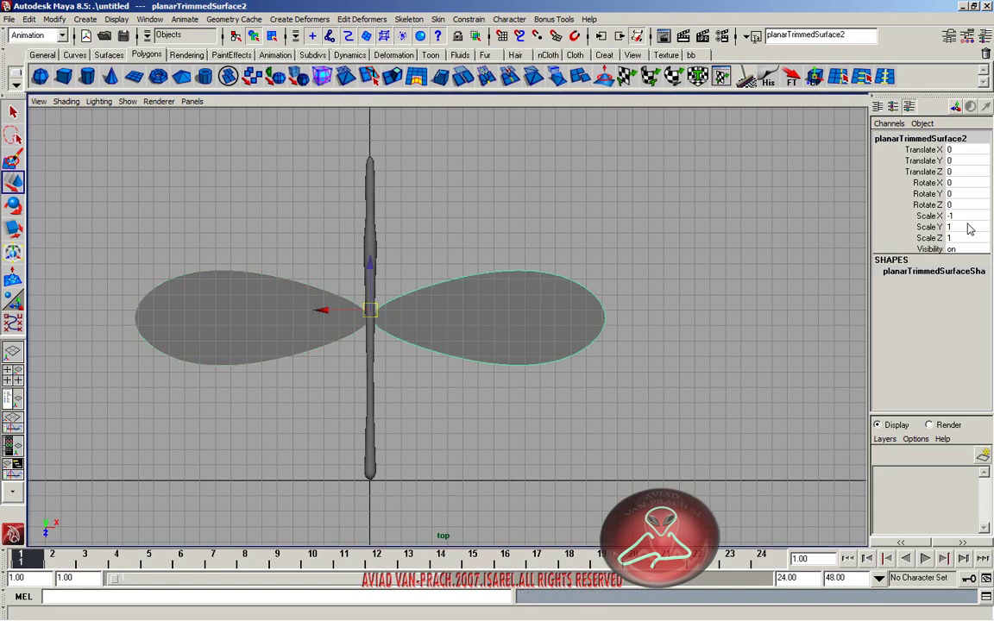
# Step: Zoom in wireframe and move both wings' pivots onto their inner edges at the body
pyautogui.scroll(3, 439, 304)
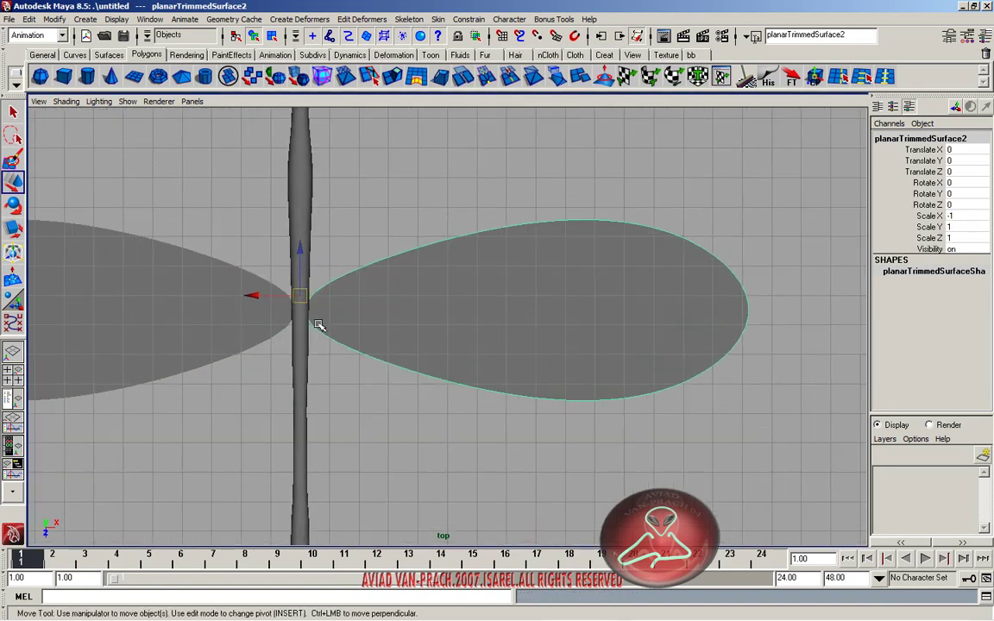
pyautogui.moveTo(321, 326)
pyautogui.keyDown('alt'); pyautogui.mouseDown(button='middle')
pyautogui.moveTo(459, 365)
pyautogui.moveTo(437, 337)
pyautogui.mouseUp(button='middle'); pyautogui.keyUp('alt')
pyautogui.scroll(2, 459, 366)
pyautogui.scroll(2, 462, 368)
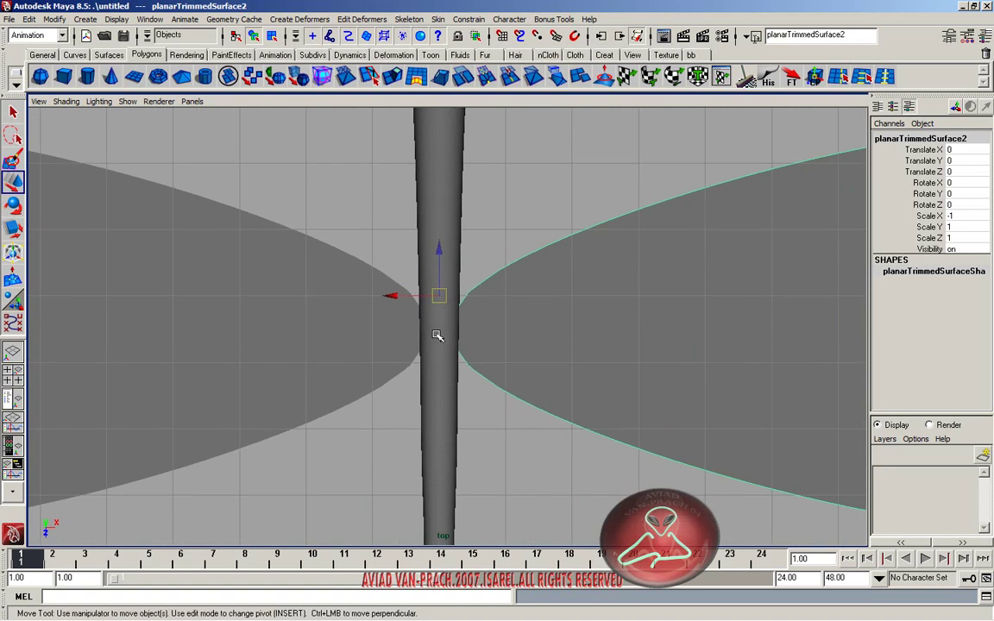
pyautogui.press('4')
pyautogui.scroll(2, 489, 351)
pyautogui.scroll(2, 483, 311)
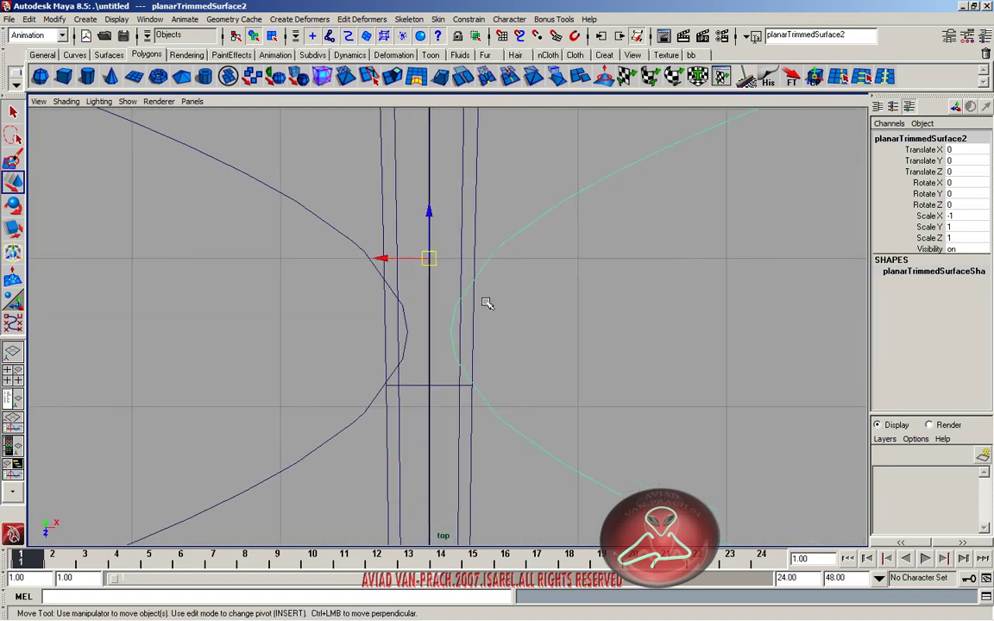
pyautogui.moveTo(429, 258)
pyautogui.mouseDown()
pyautogui.moveTo(435, 322)
pyautogui.moveTo(462, 332)
pyautogui.mouseUp()
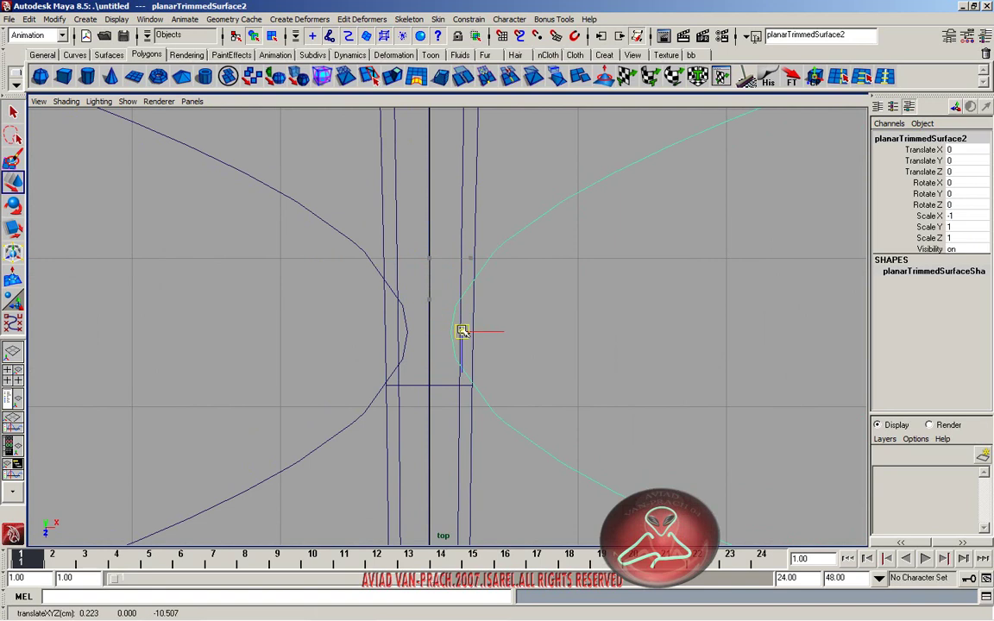
pyautogui.click(315, 252)
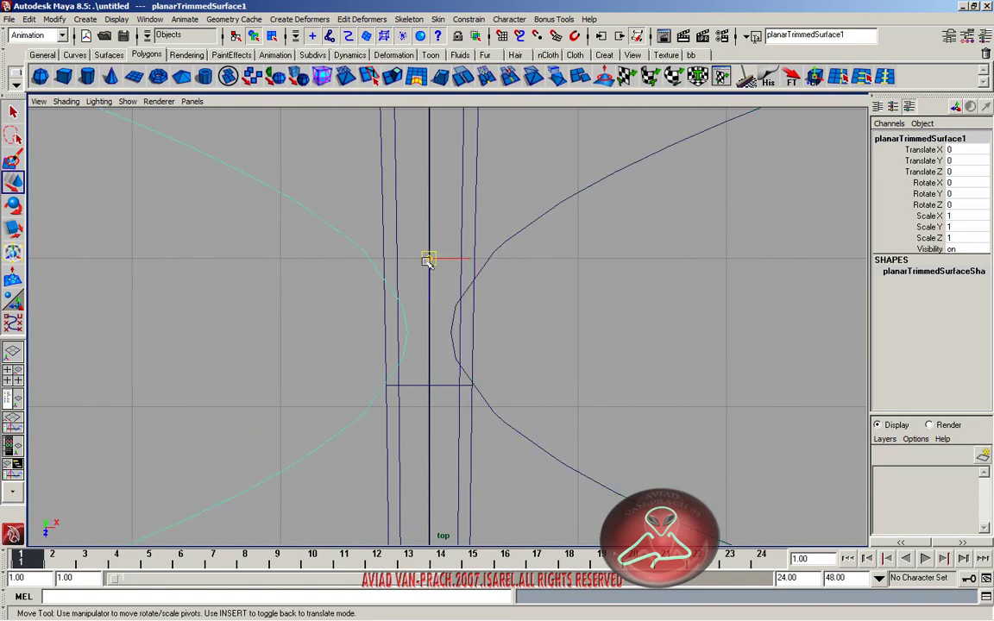
pyautogui.moveTo(429, 258); pyautogui.dragTo(399, 332)
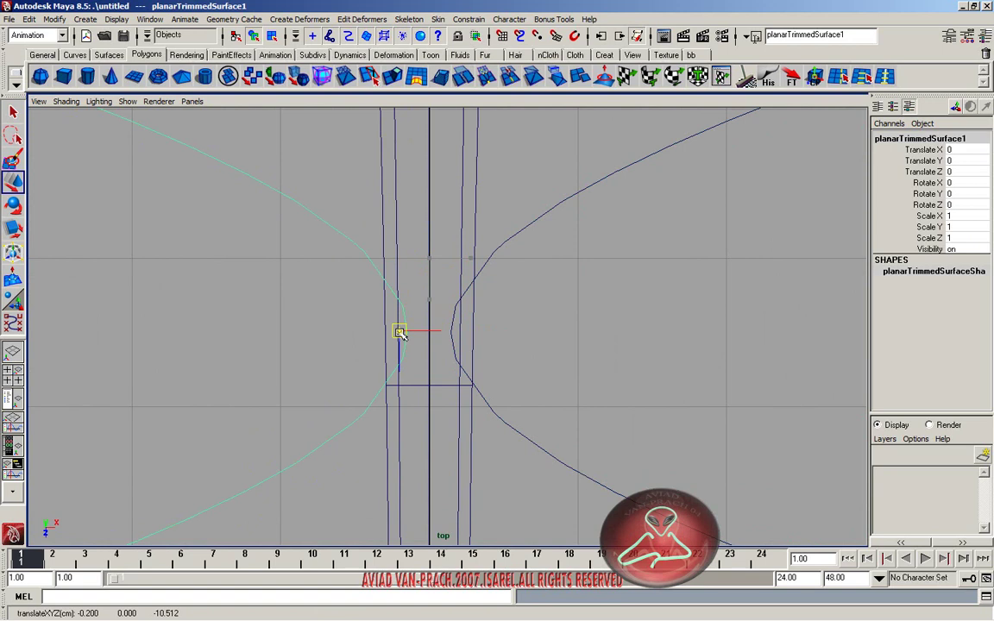
pyautogui.press('Insert')
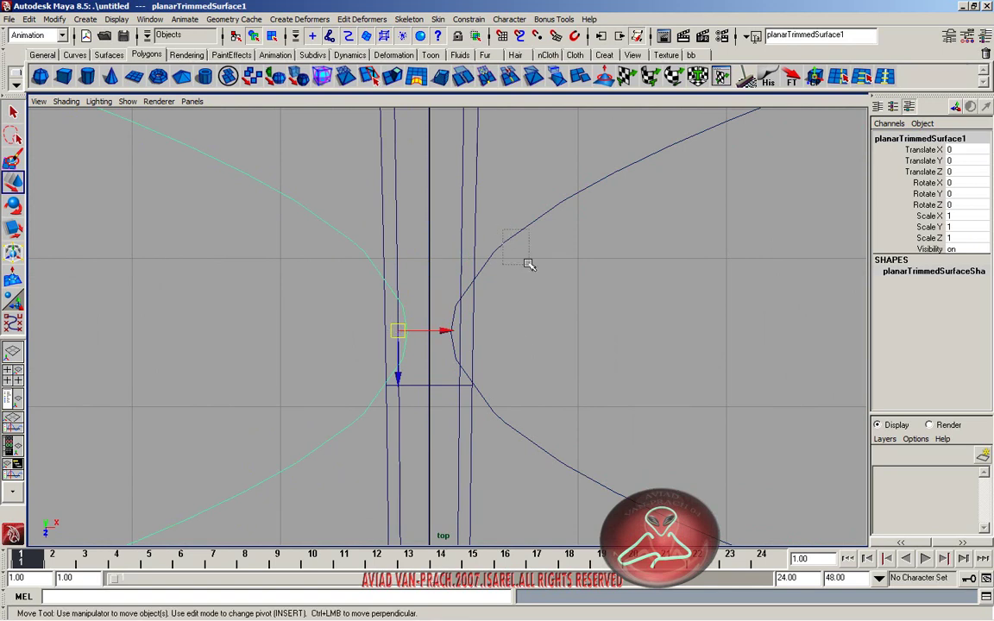
pyautogui.moveTo(503, 231); pyautogui.dragTo(529, 264)
pyautogui.click(549, 270)
pyautogui.press('space')
pyautogui.press('space')
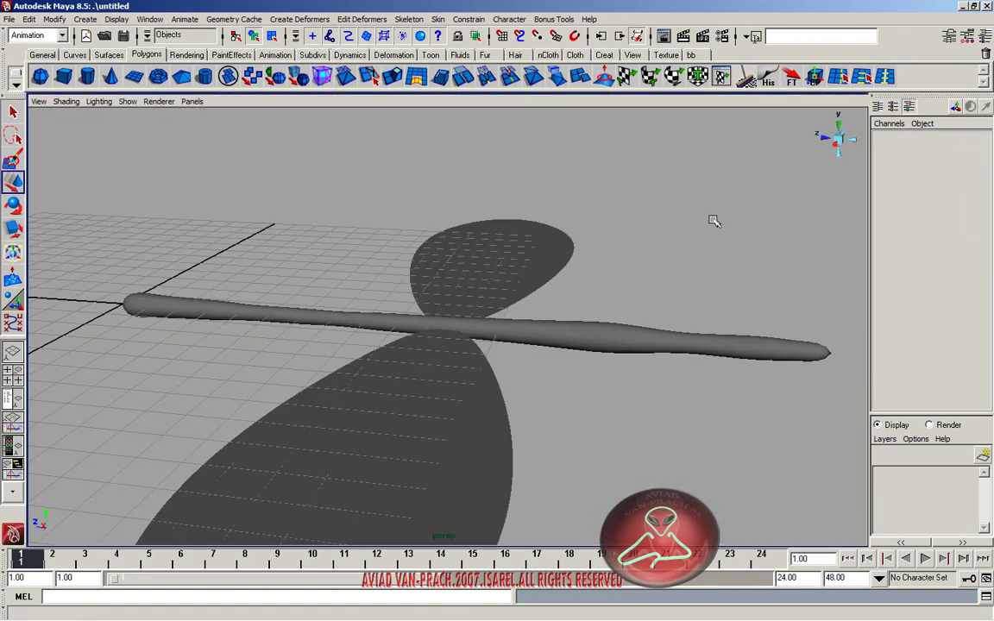
pyautogui.moveTo(393, 405)
pyautogui.keyDown('alt'); pyautogui.mouseDown()
pyautogui.moveTo(541, 420)
pyautogui.moveTo(397, 331)
pyautogui.mouseUp(); pyautogui.keyUp('alt')
pyautogui.click(343, 319)
pyautogui.press('e')
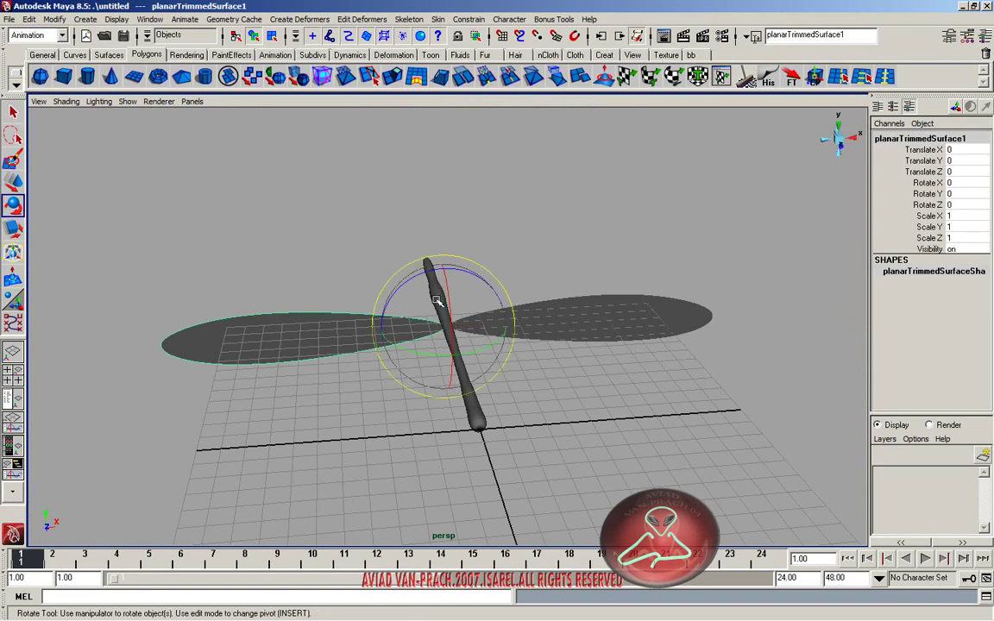
pyautogui.moveTo(423, 273); pyautogui.dragTo(393, 247)
pyautogui.hotkey('ctrl', 'z')
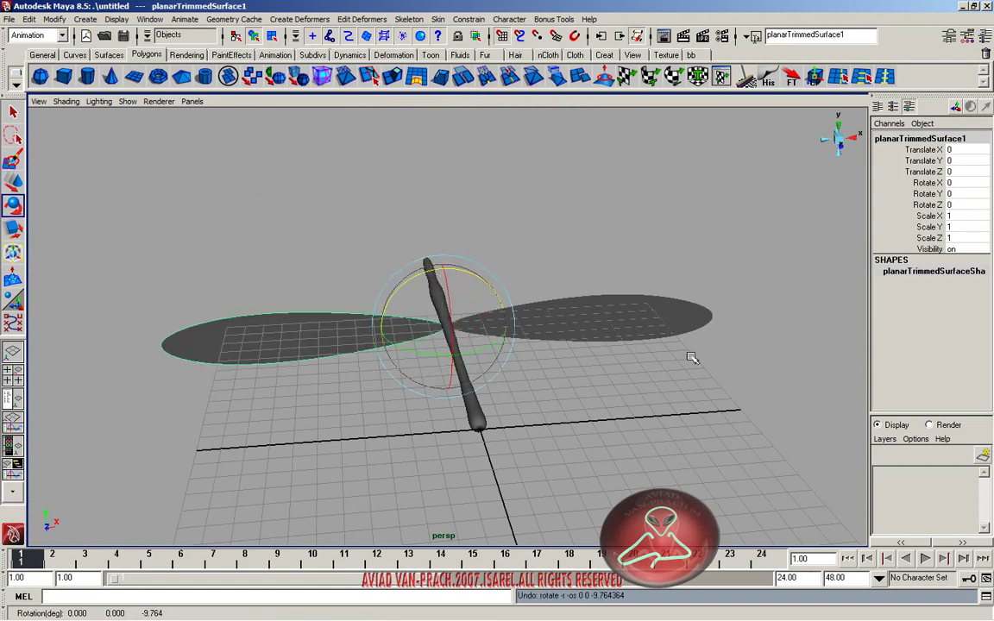
pyautogui.click(623, 321)
pyautogui.moveTo(423, 247); pyautogui.dragTo(439, 270)
pyautogui.hotkey('ctrl', 'z')
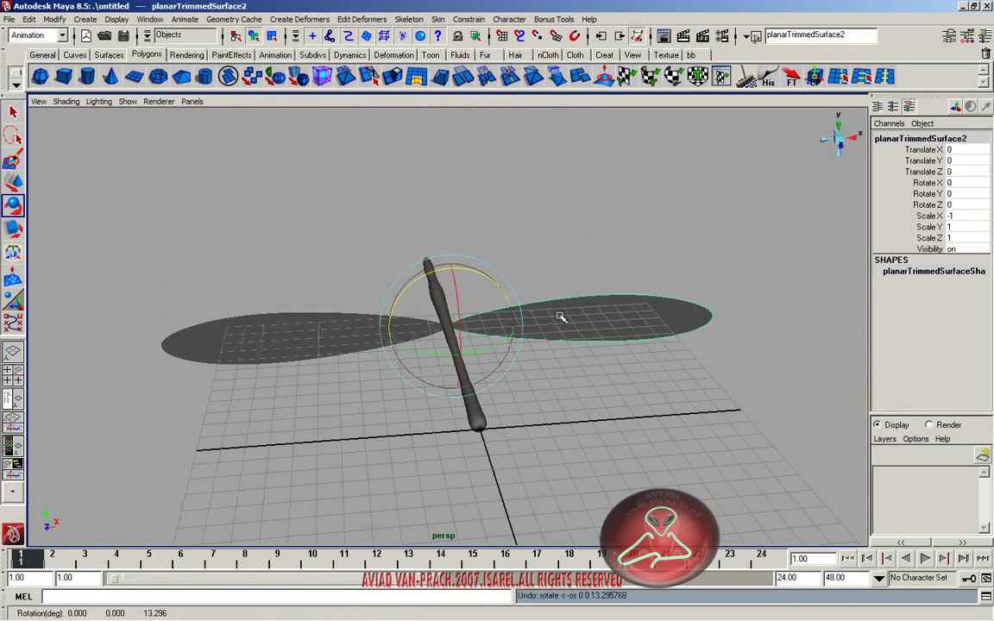
pyautogui.press('q')
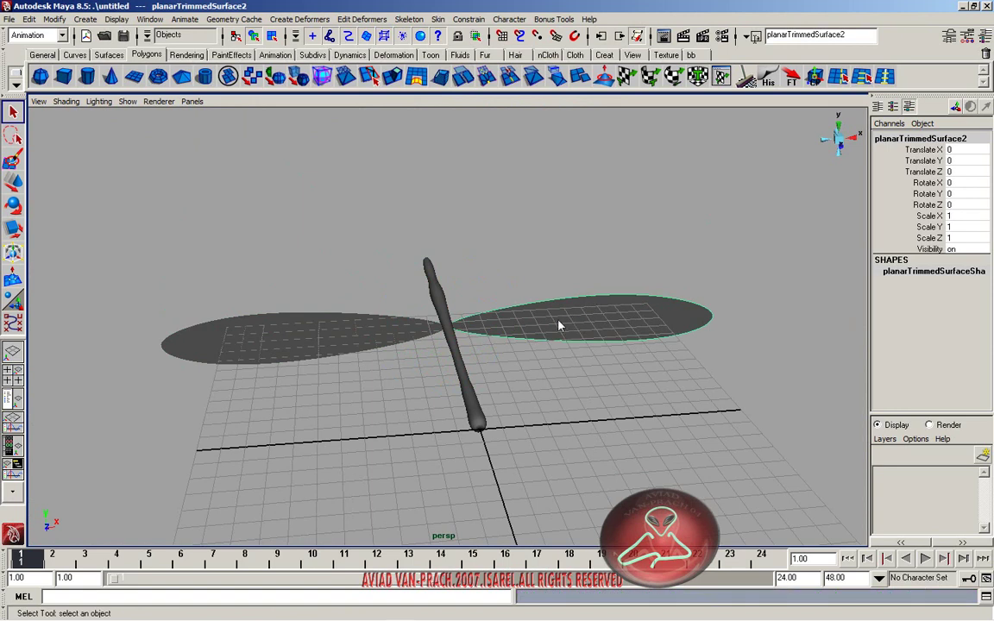
pyautogui.click(329, 332)
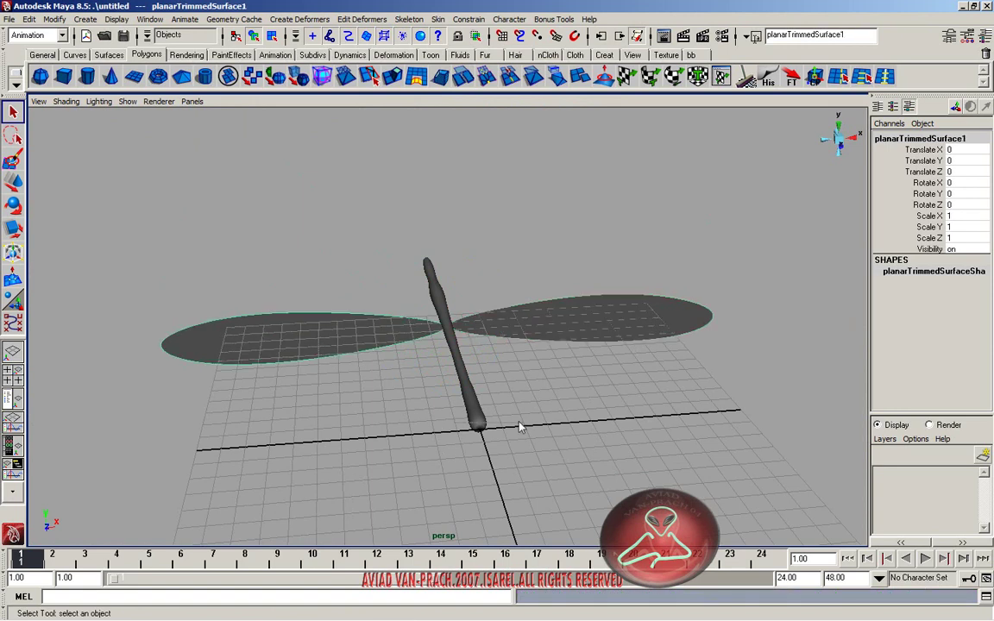
# Step: Rename the revolved body surface to 'bug' in the Channel Box
pyautogui.click(470, 379)
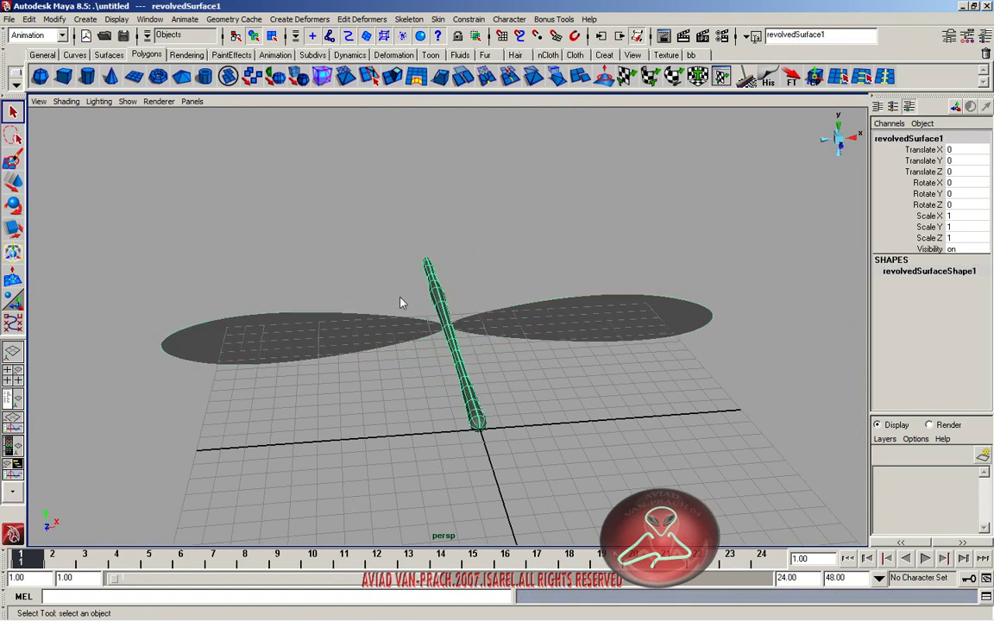
pyautogui.keyDown('alt'); pyautogui.moveTo(468, 333); pyautogui.dragTo(377, 328); pyautogui.keyUp('alt')
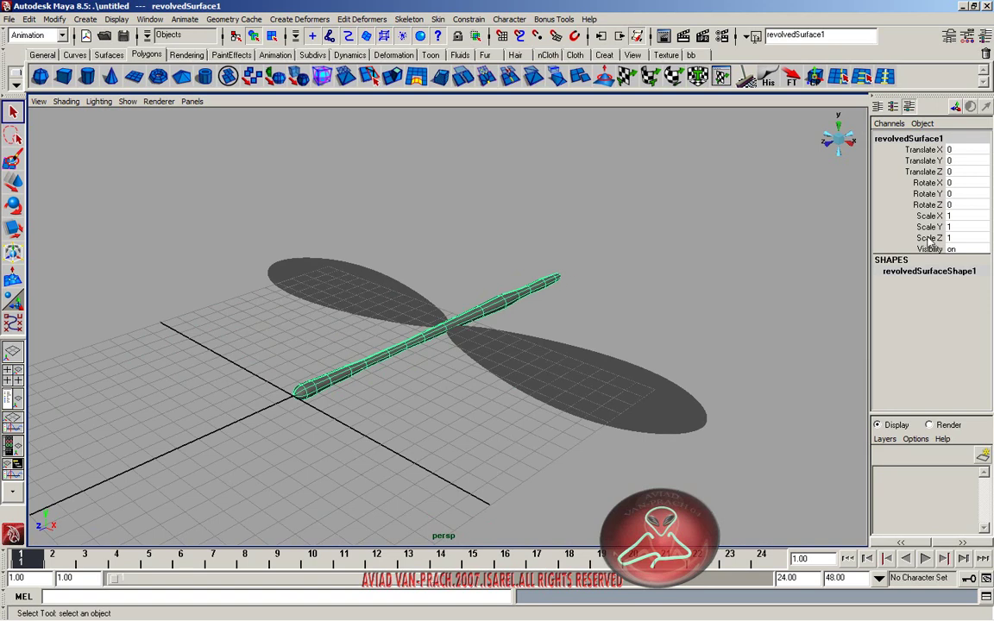
pyautogui.doubleClick(898, 136)
pyautogui.write('bug')
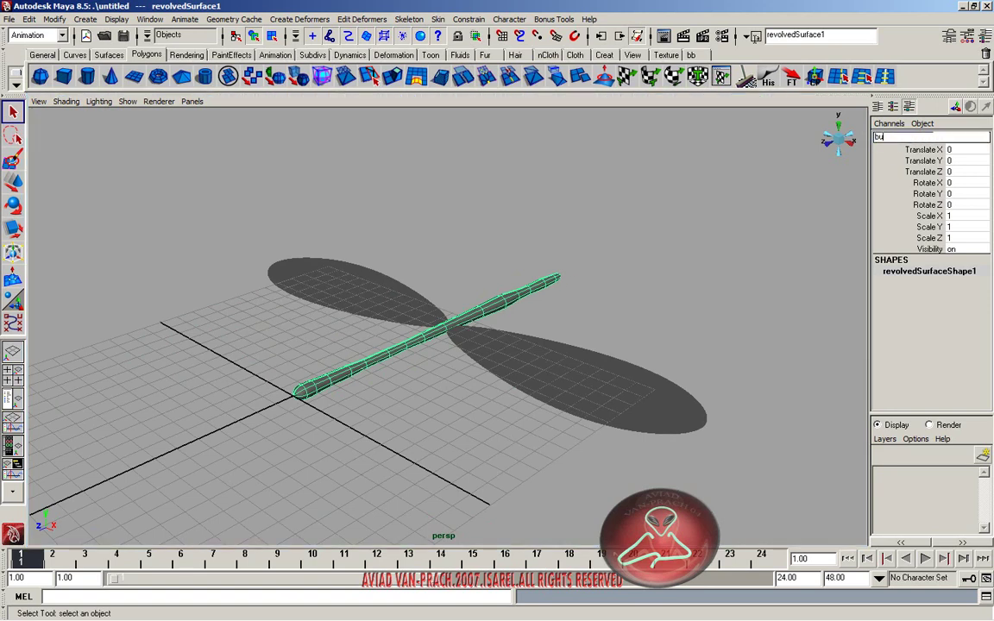
pyautogui.press('Return')
# Step: Rename the left wing 'w1' and the right wing 'w2'
pyautogui.click(281, 264)
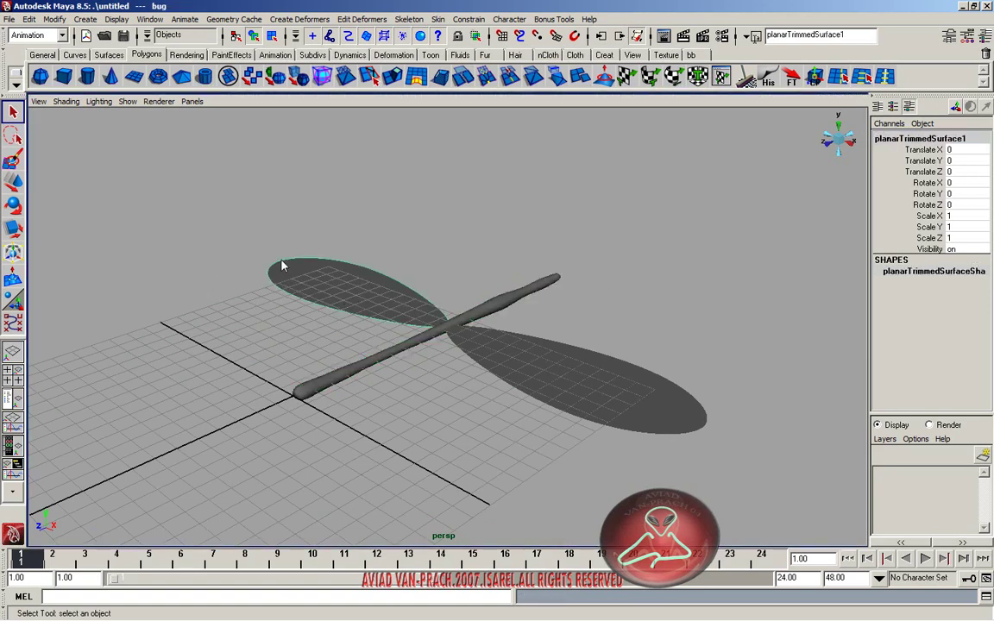
pyautogui.doubleClick(910, 137)
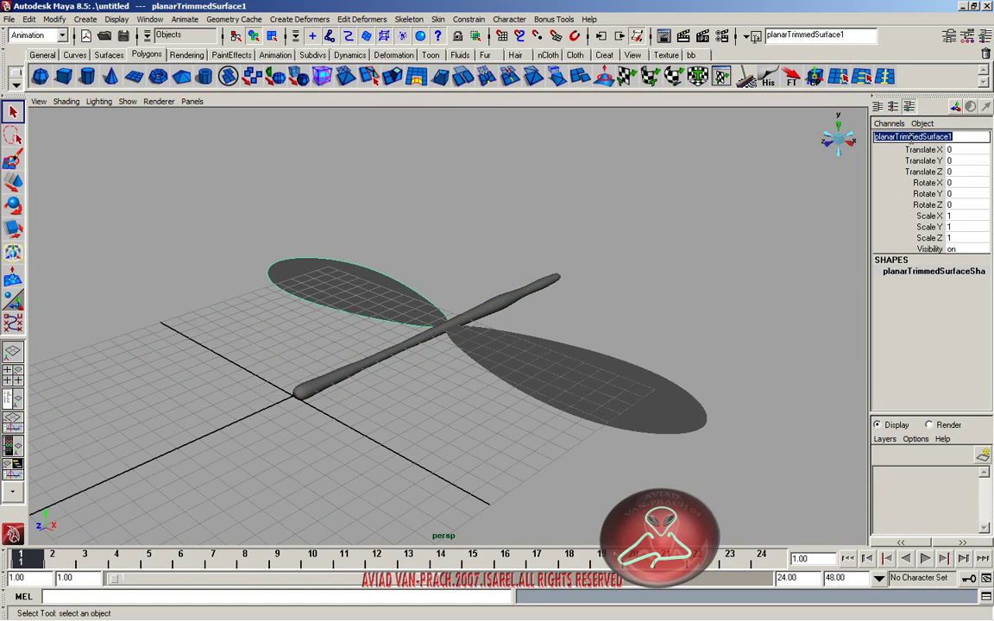
pyautogui.write('w1')
pyautogui.press('Return')
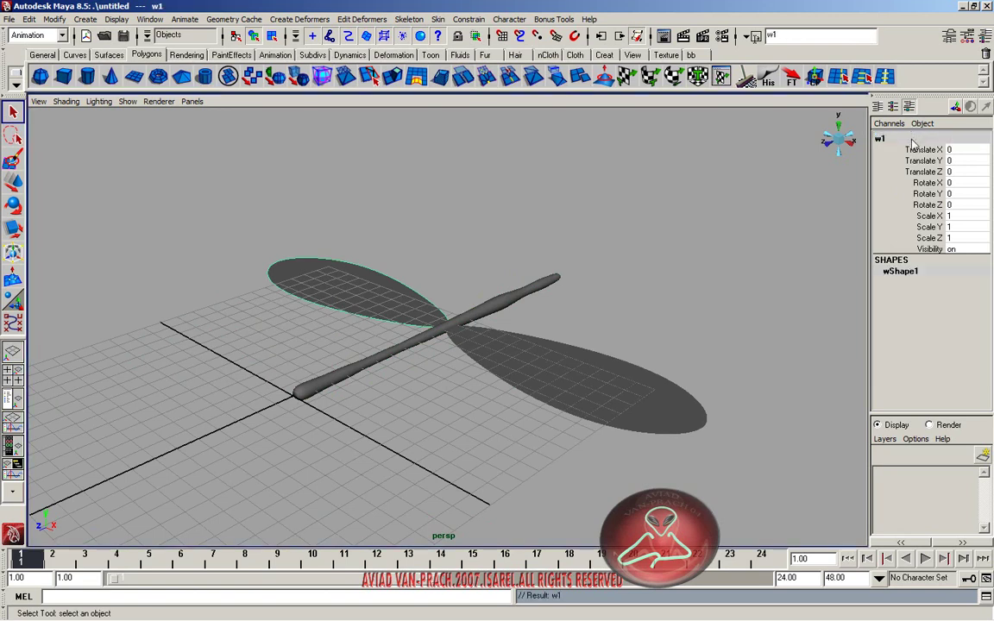
pyautogui.click(650, 384)
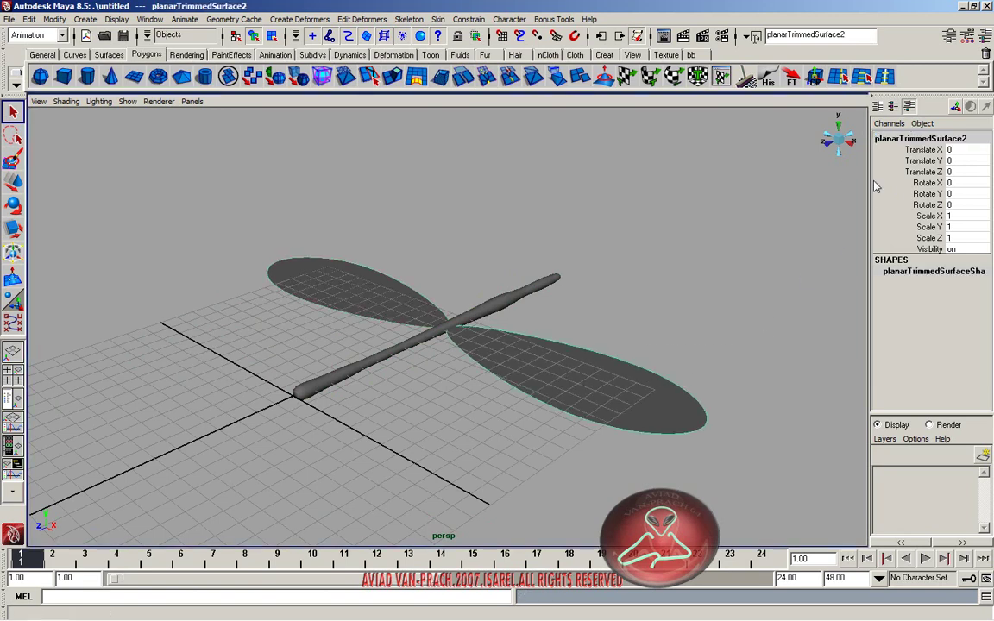
pyautogui.doubleClick(888, 143)
pyautogui.write('w2')
pyautogui.press('Return')
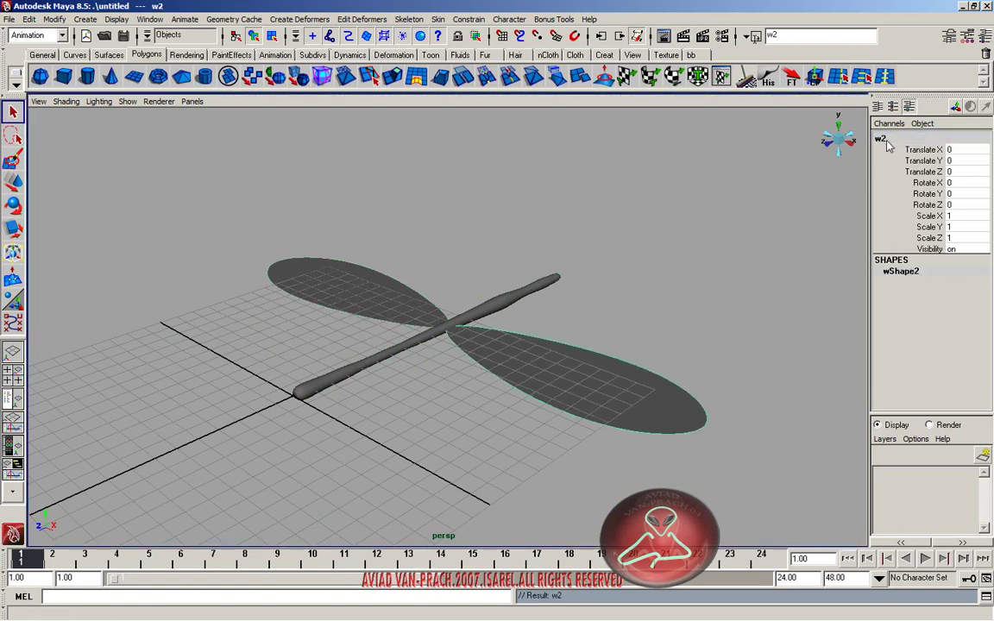
# Step: In the Outliner, parent wings w1 and w2 under bug
pyautogui.moveTo(466, 358)
pyautogui.keyDown('alt'); pyautogui.mouseDown()
pyautogui.moveTo(342, 384)
pyautogui.moveTo(548, 366)
pyautogui.mouseUp(); pyautogui.keyUp('alt')
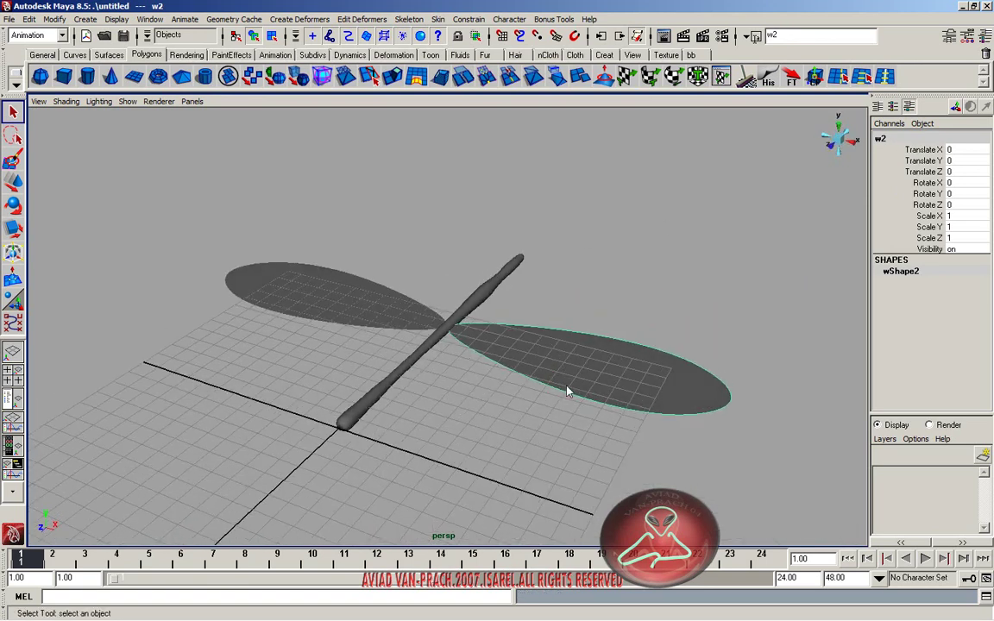
pyautogui.hotkey('shift', 'o')
pyautogui.moveTo(157, 281); pyautogui.dragTo(170, 297)
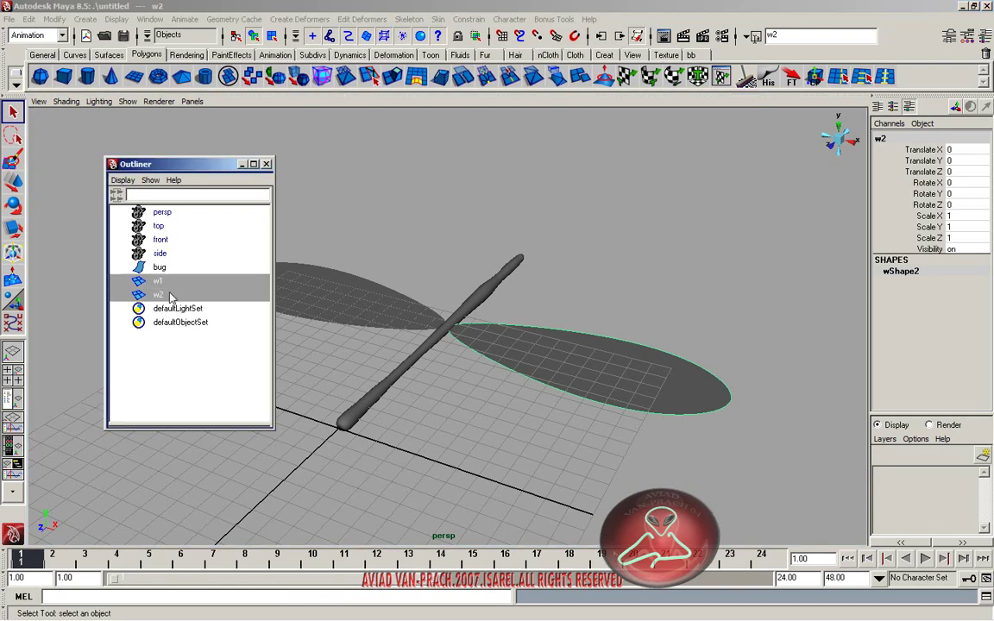
pyautogui.moveTo(170, 296); pyautogui.dragTo(158, 270, button='middle')
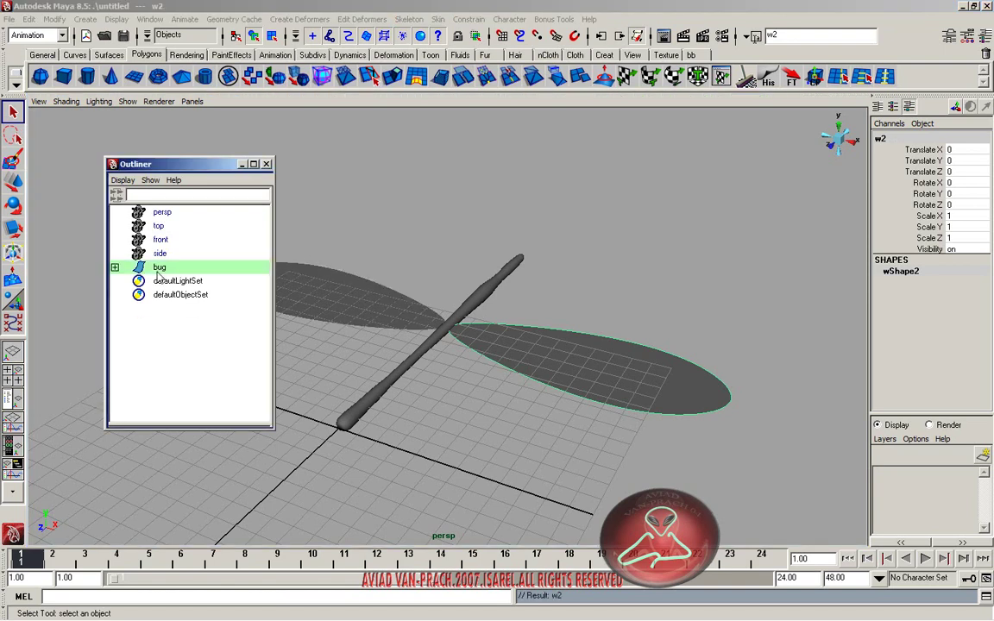
pyautogui.click(151, 267)
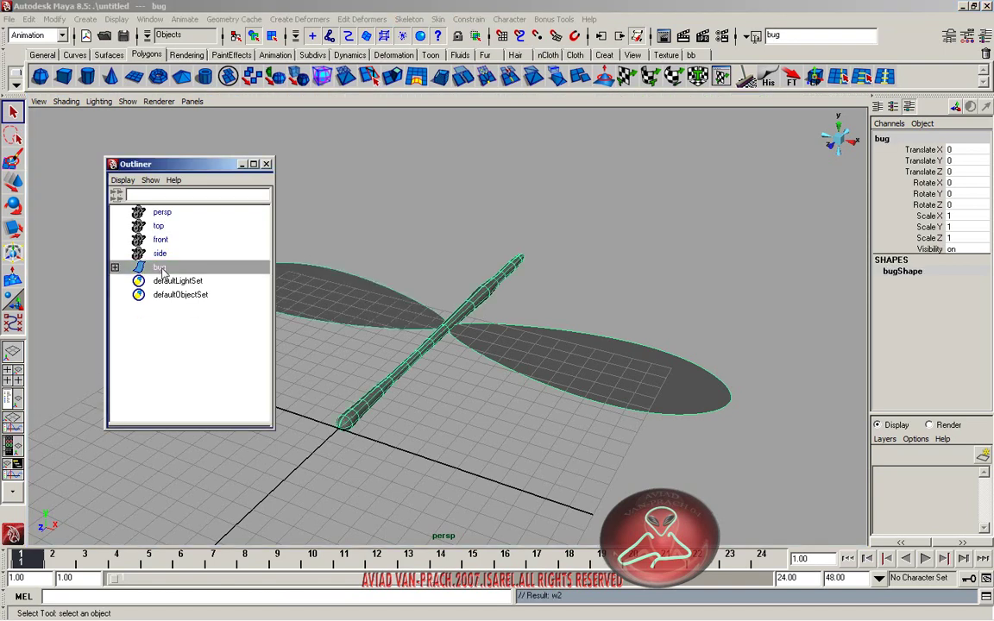
pyautogui.click(265, 164)
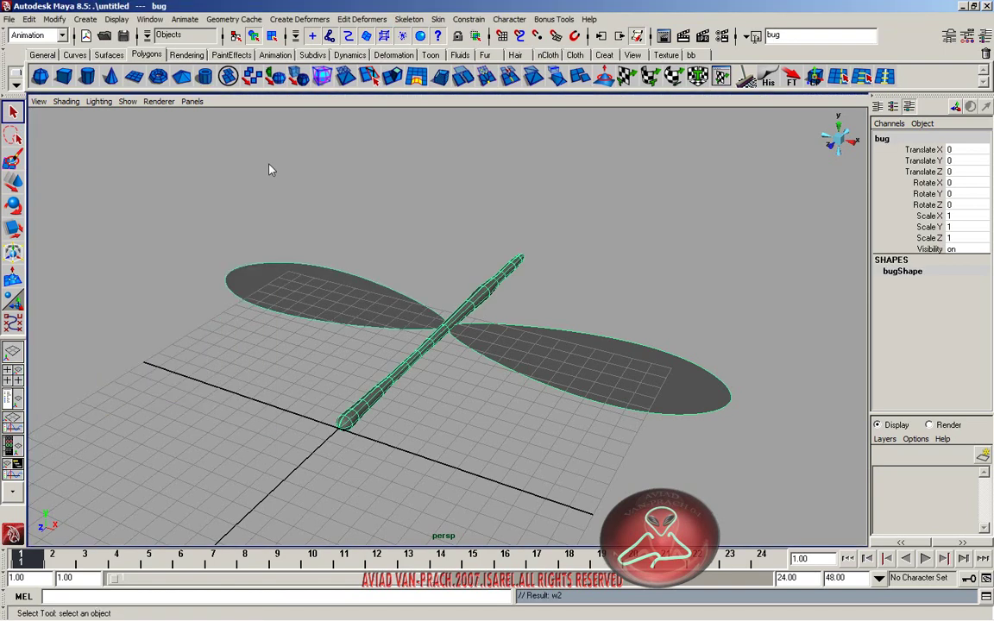
# Step: Hide the viewport grid via Display > Grid
pyautogui.click(116, 19)
pyautogui.click(125, 36)
pyautogui.moveTo(160, 136)
pyautogui.keyDown('alt'); pyautogui.mouseDown()
pyautogui.moveTo(323, 215)
pyautogui.moveTo(302, 221)
pyautogui.moveTo(341, 214)
pyautogui.moveTo(362, 224)
pyautogui.mouseUp(); pyautogui.keyUp('alt')
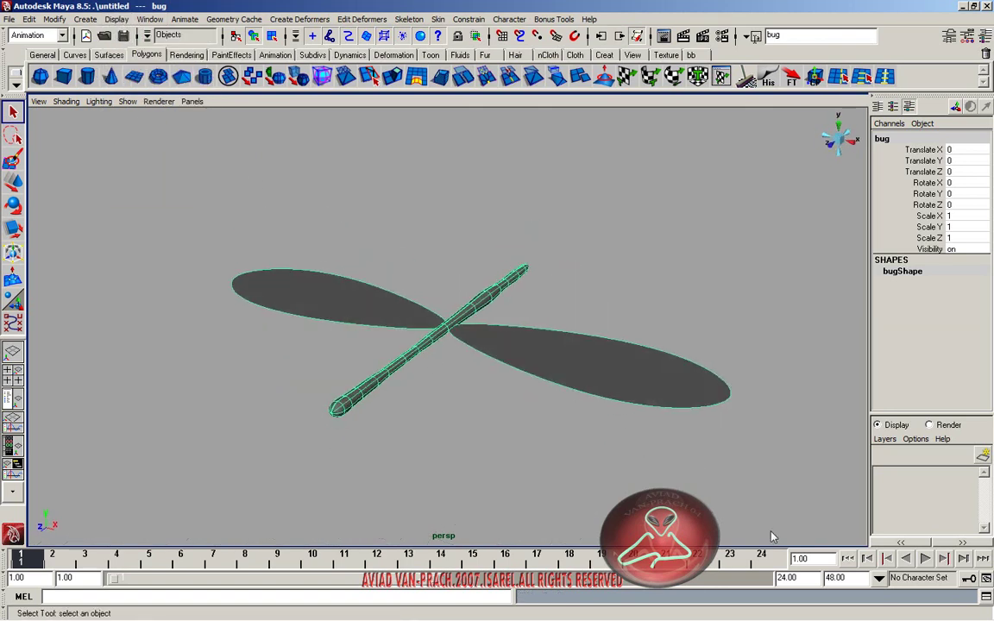
# Step: Set the playback end time to 200, then play and stop the animation
pyautogui.doubleClick(786, 577)
pyautogui.write('200')
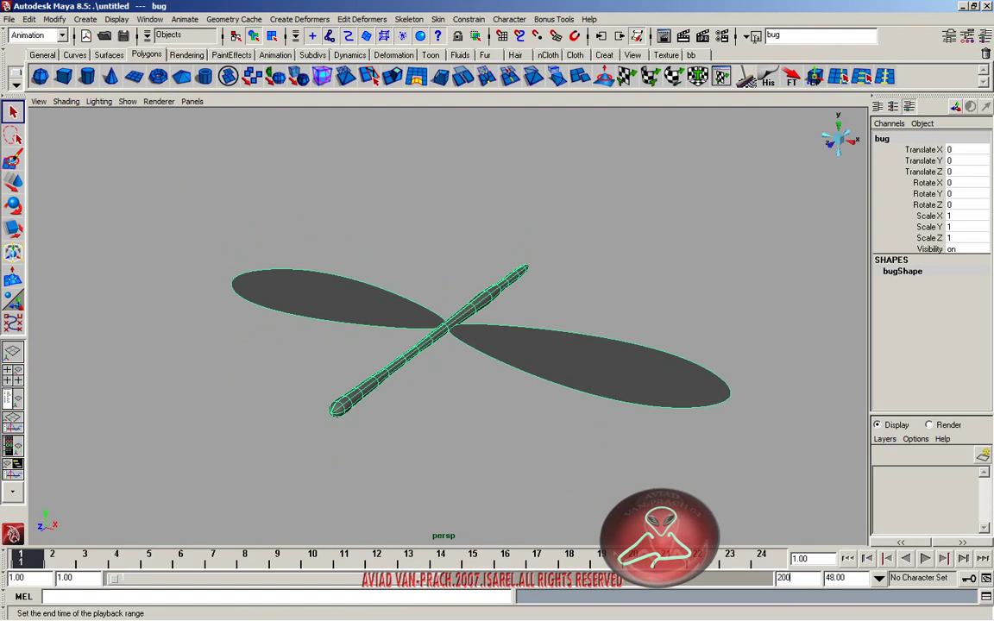
pyautogui.press('Return')
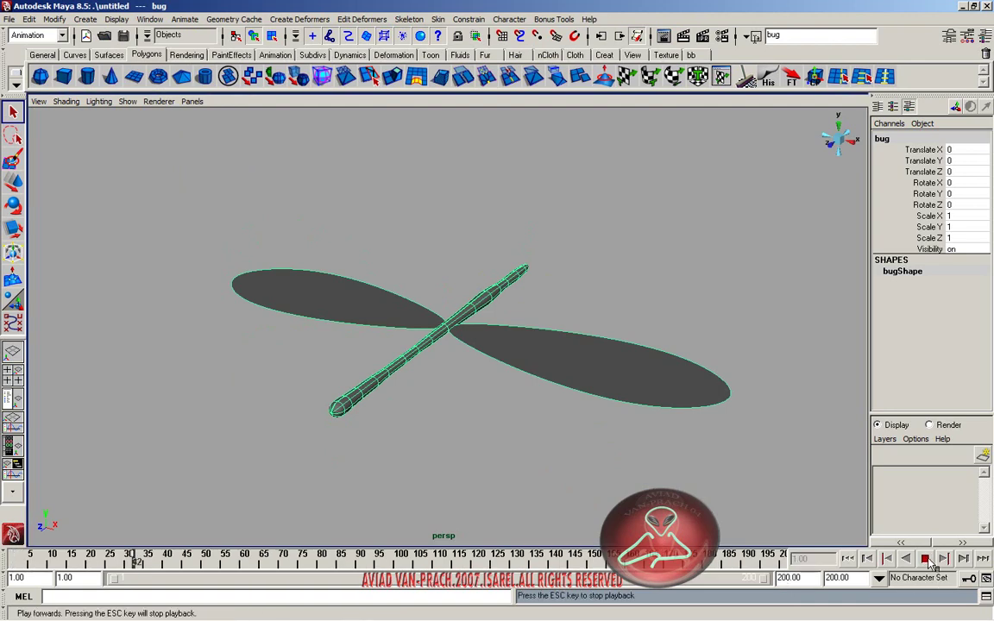
pyautogui.click(925, 558)
pyautogui.click(927, 559)
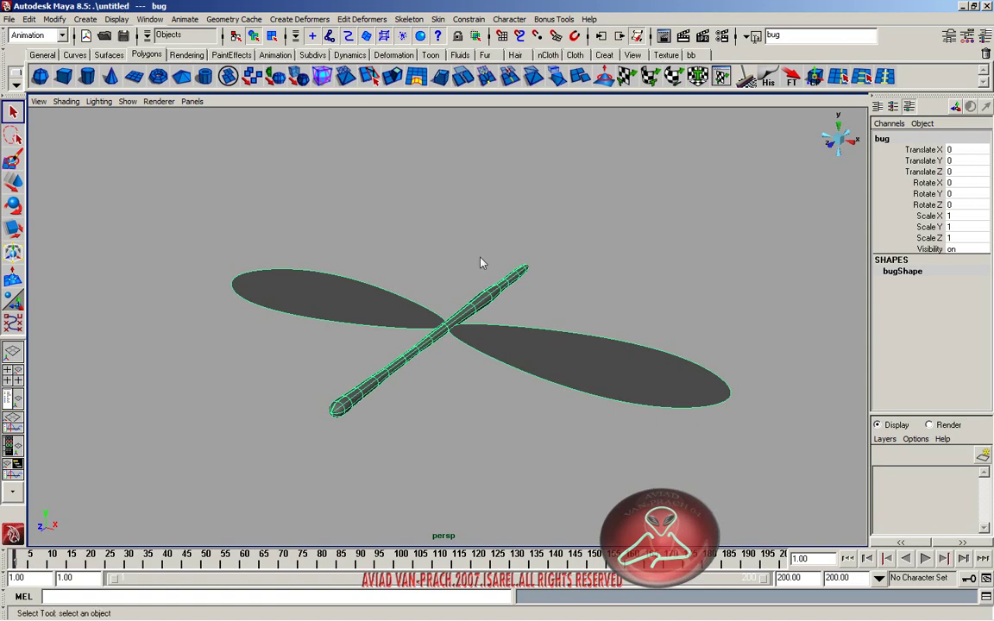
pyautogui.click(51, 22)
# Step: Add a keyable Float attribute 'speed' to bug with maximum 15 and default 5
pyautogui.click(61, 193)
pyautogui.write('speed')
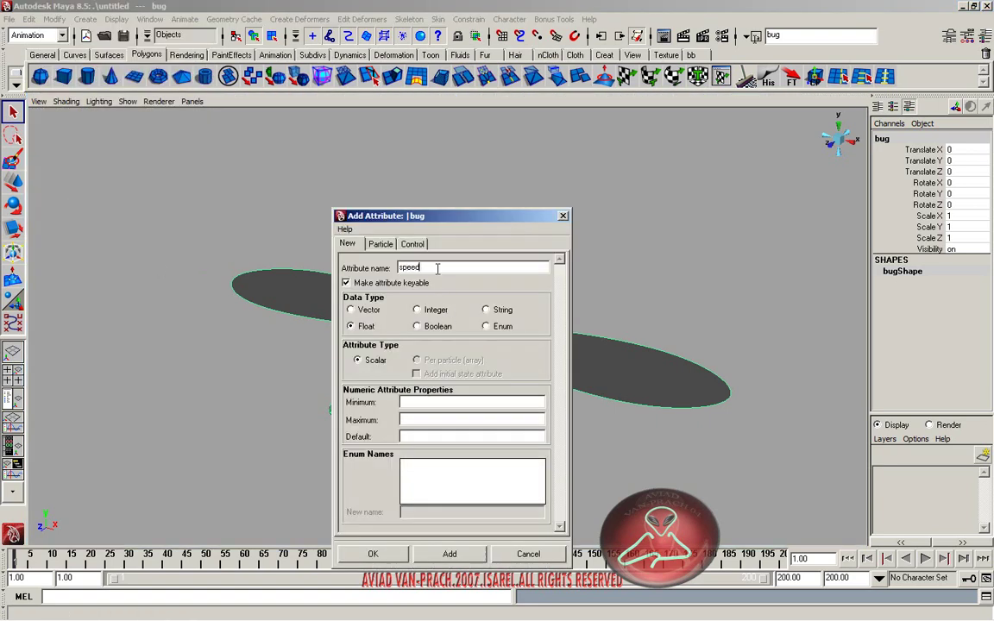
pyautogui.press('Return')
pyautogui.click(439, 403)
pyautogui.write('15')
pyautogui.click(471, 435)
pyautogui.click(372, 553)
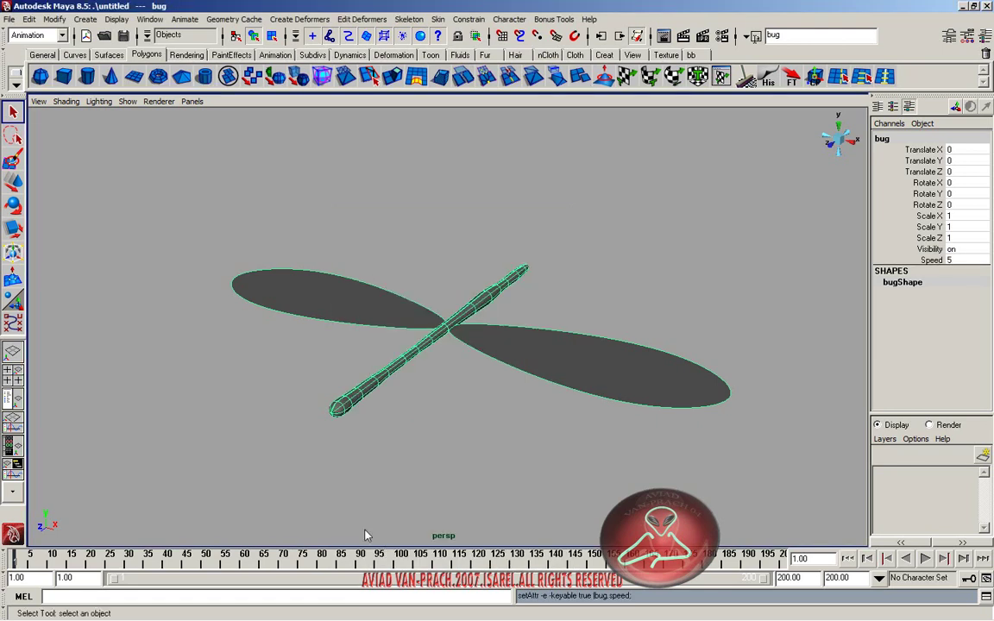
pyautogui.click(931, 261)
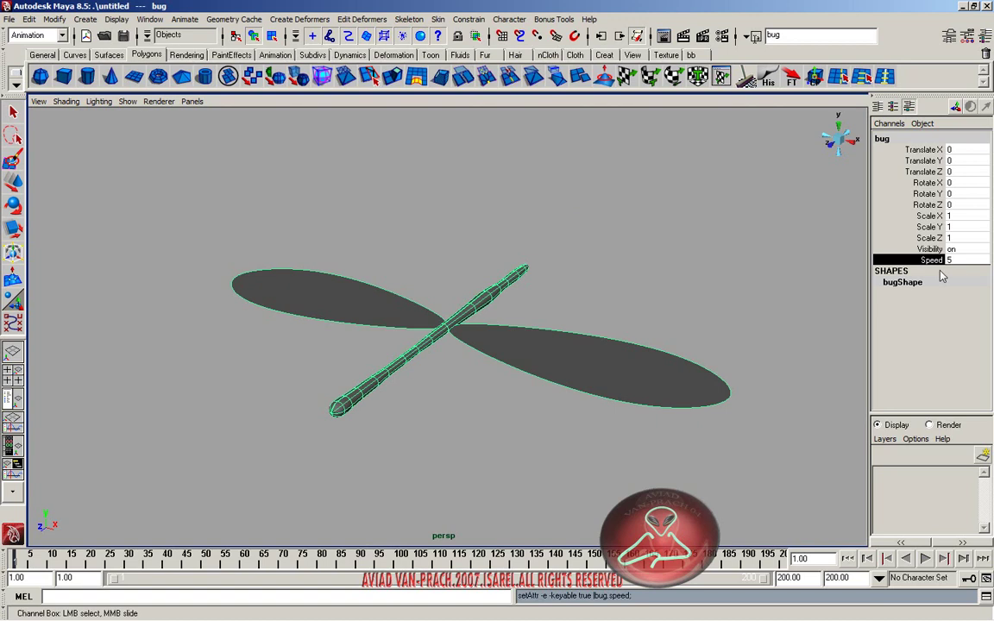
pyautogui.click(494, 372)
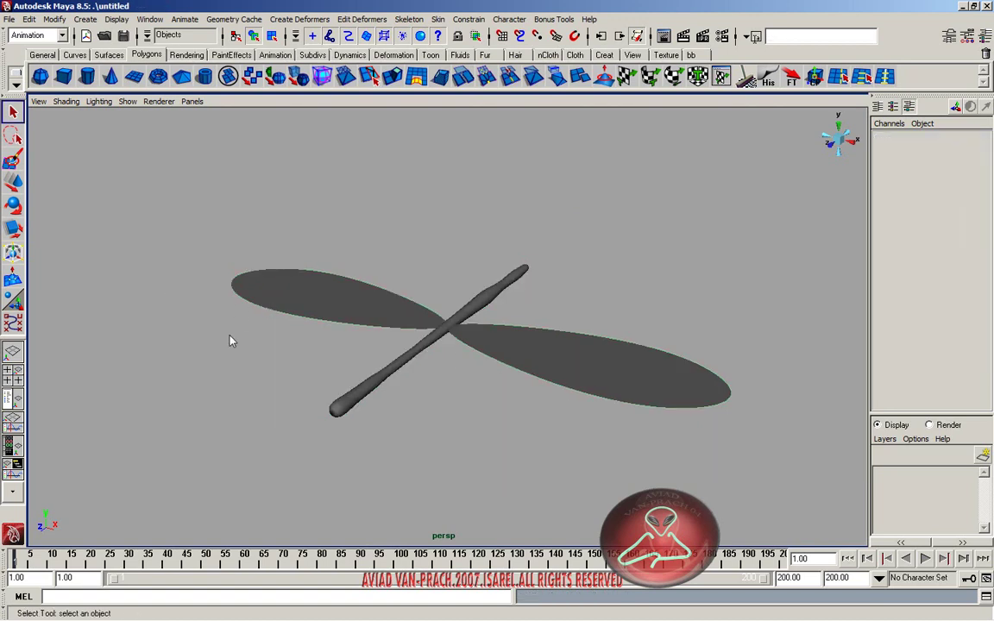
# Step: Open the Expression Editor and begin typing the expression 'w1.'
pyautogui.click(308, 290)
pyautogui.moveTo(578, 380); pyautogui.dragTo(583, 405)
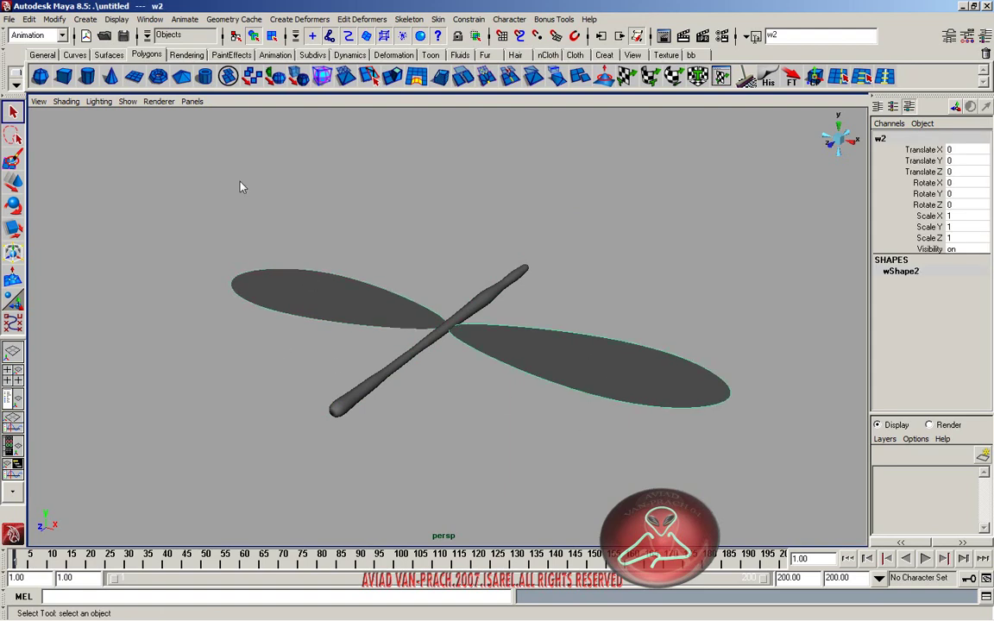
pyautogui.click(257, 226)
pyautogui.click(150, 19)
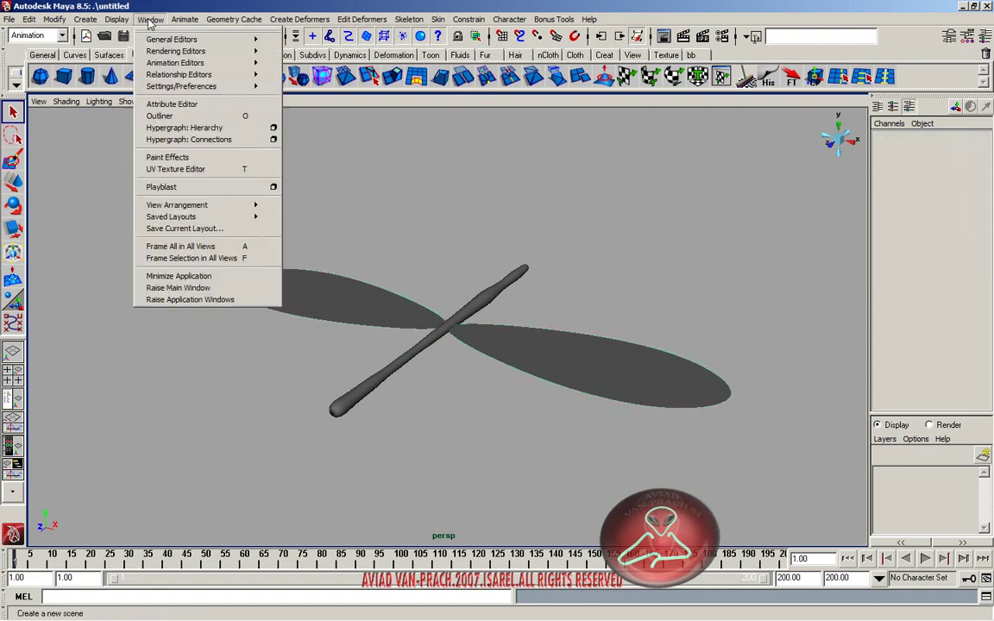
pyautogui.moveTo(175, 63)
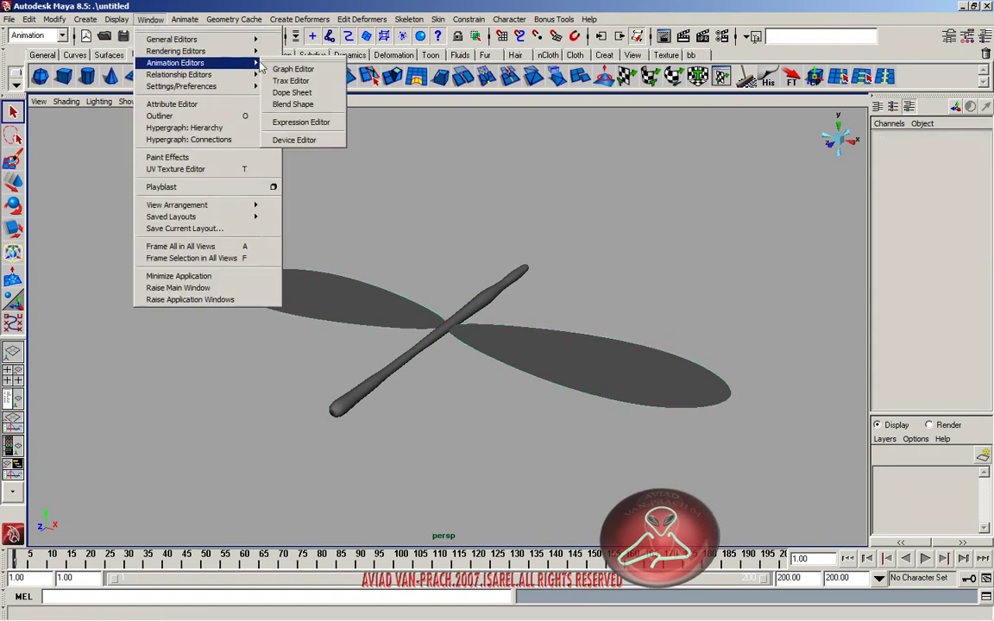
pyautogui.click(301, 122)
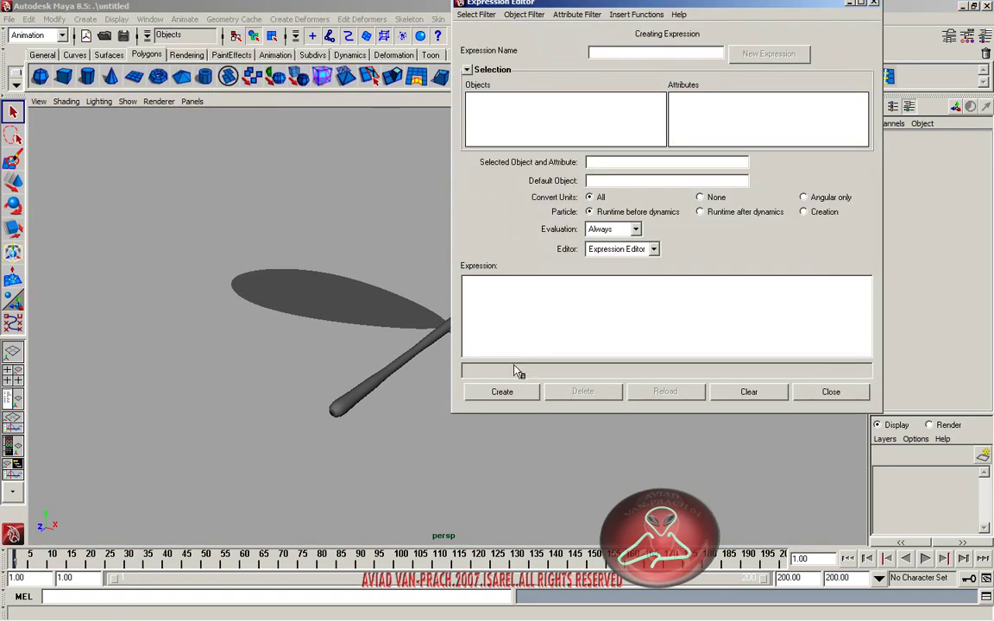
pyautogui.write('w1.rotateZ')
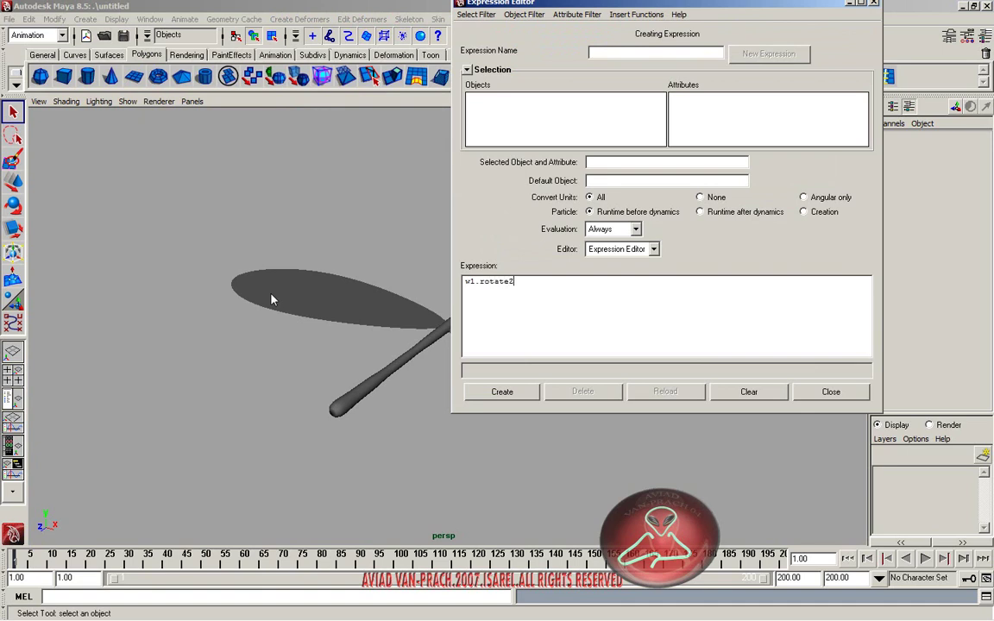
pyautogui.write('.')
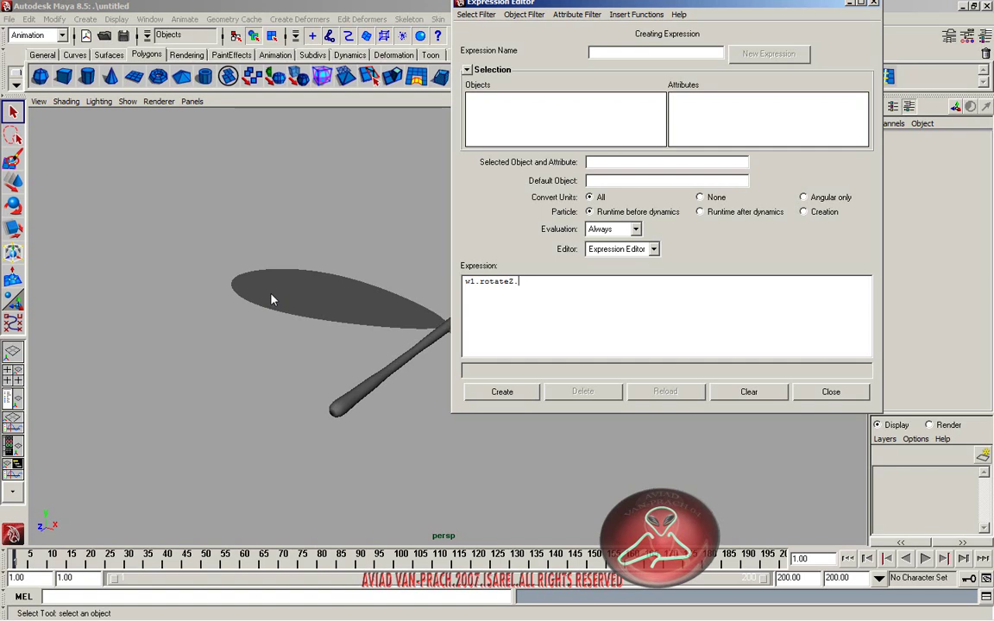